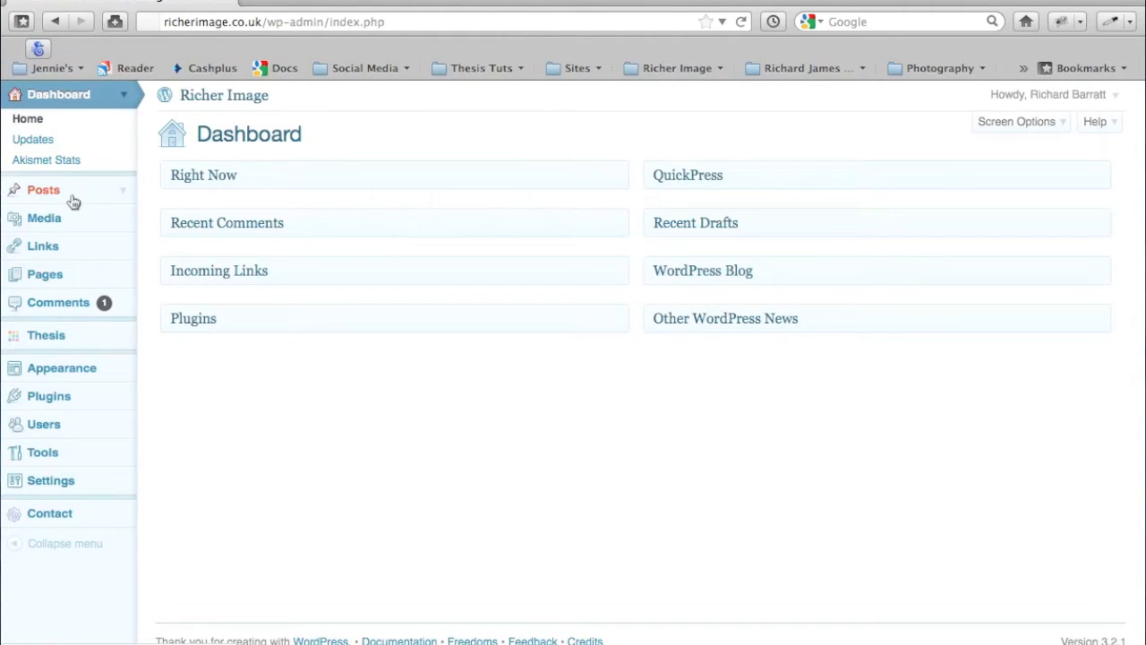
Create a new blog post and title it "This is just a dummy post"
{"action": "left_click", "coordinate": [123, 195]}
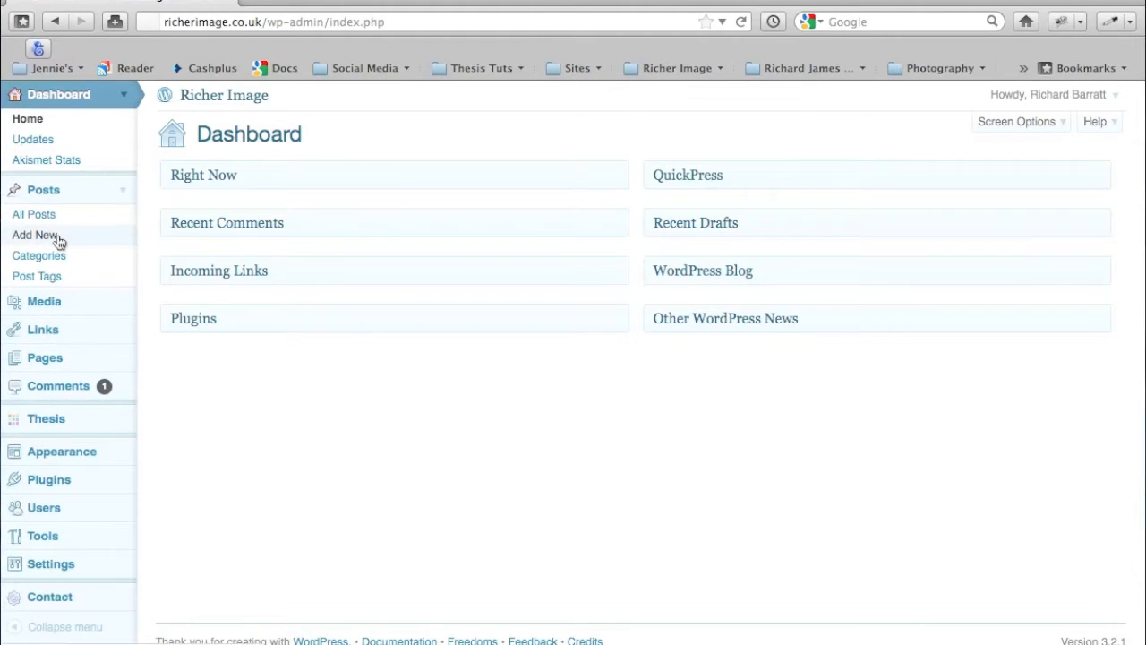
{"action": "left_click", "coordinate": [57, 240]}
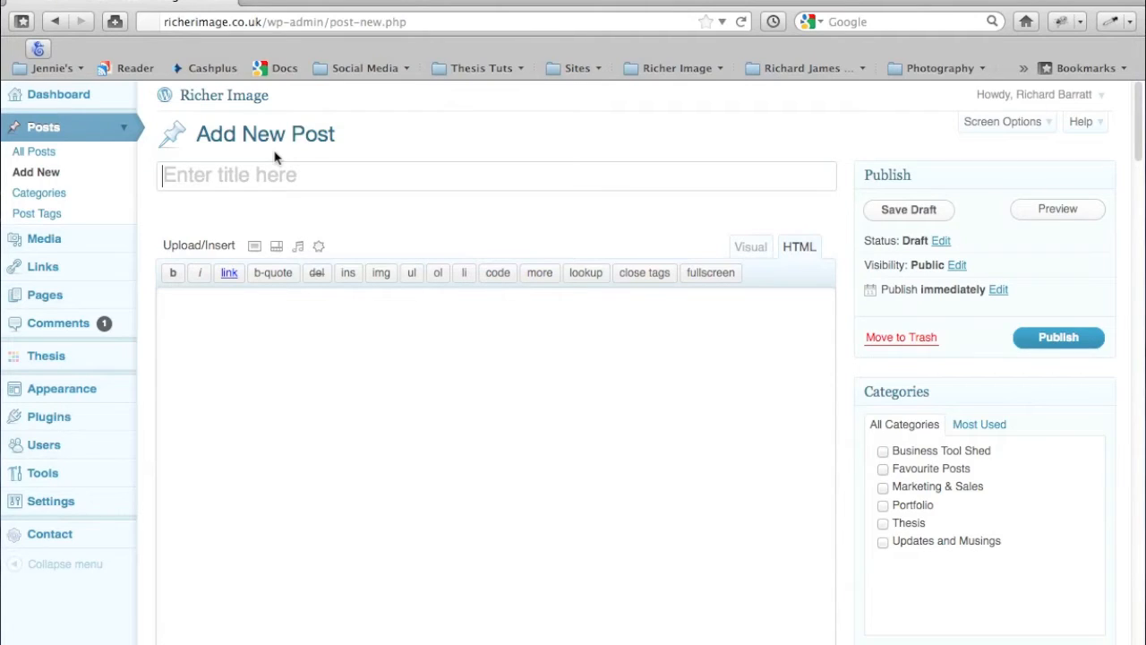
{"action": "type", "text": "Thi sis"}
{"action": "key", "text": "BackSpace"}
{"action": "key", "text": "BackSpace"}
{"action": "key", "text": "BackSpace"}
{"action": "key", "text": "BackSpace"}
{"action": "type", "text": "s i"}
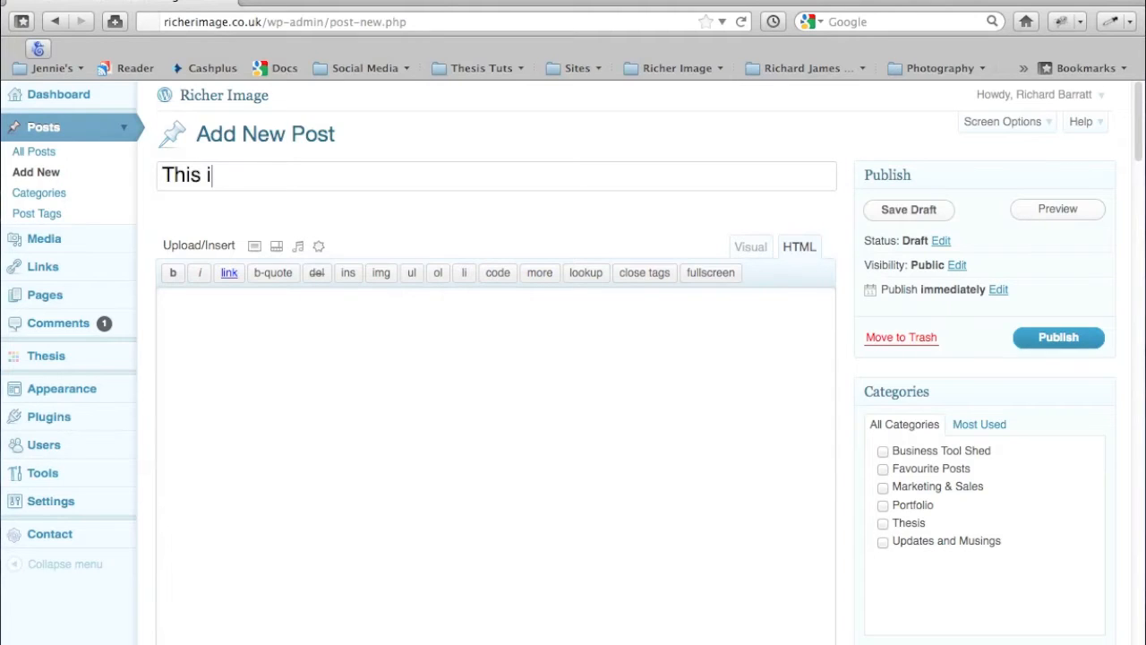
{"action": "type", "text": "s just a dummy post"}
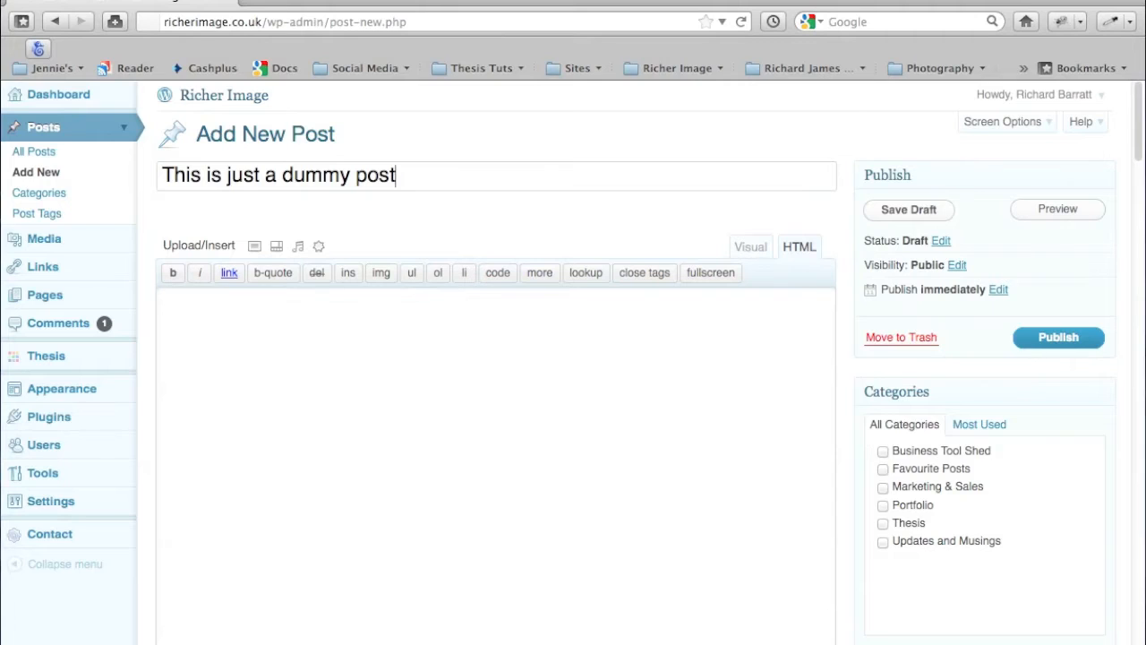
{"action": "left_click", "coordinate": [333, 338]}
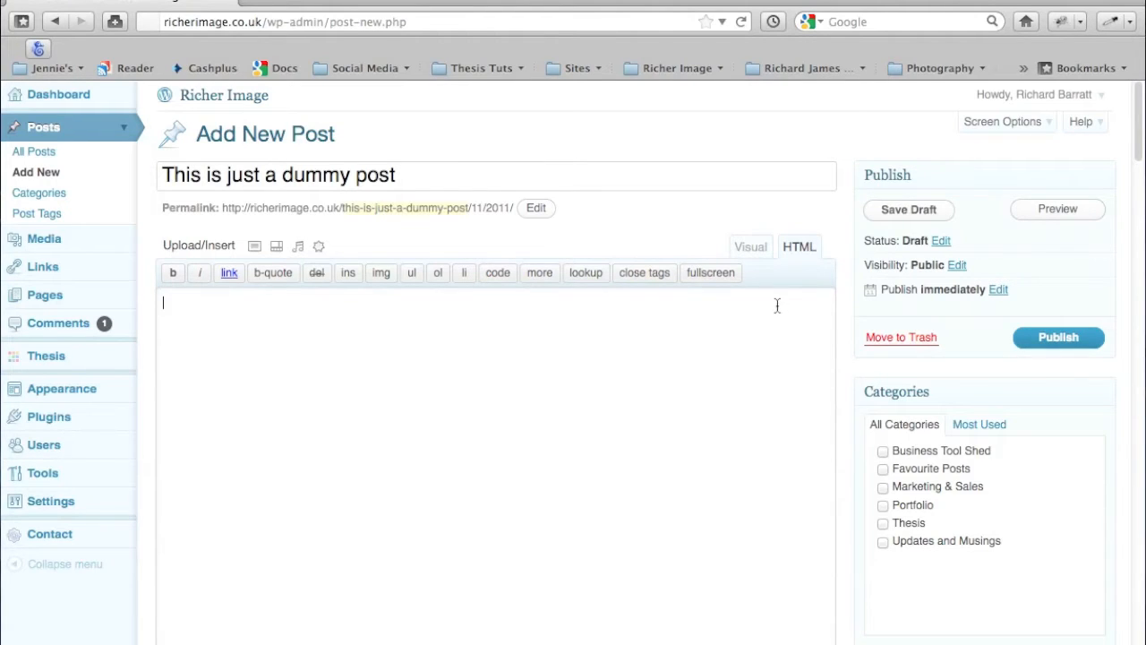
Compare the HTML and Visual modes of the post body editor and leave it in Visual mode
{"action": "left_click", "coordinate": [752, 248]}
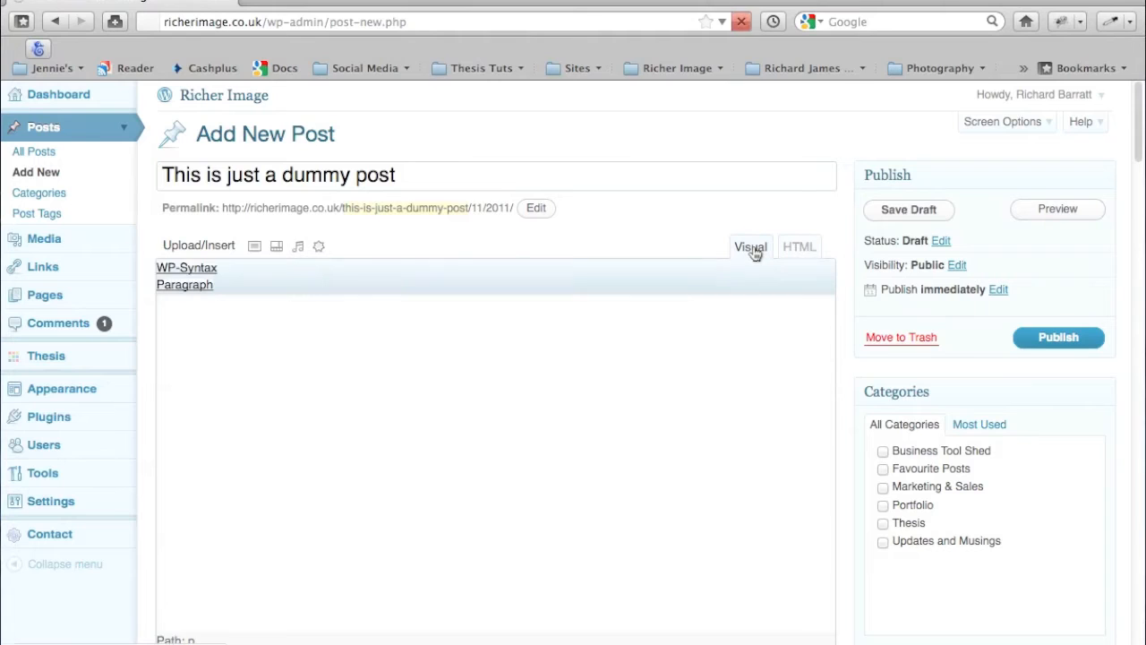
{"action": "left_click", "coordinate": [799, 248]}
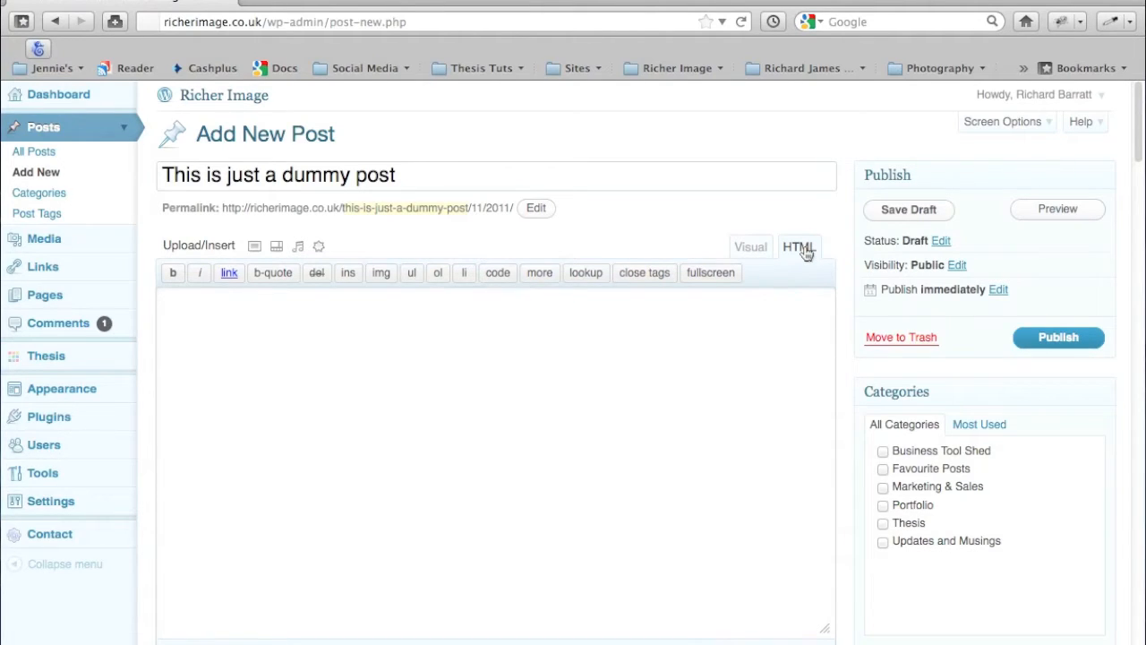
{"action": "left_click", "coordinate": [752, 247]}
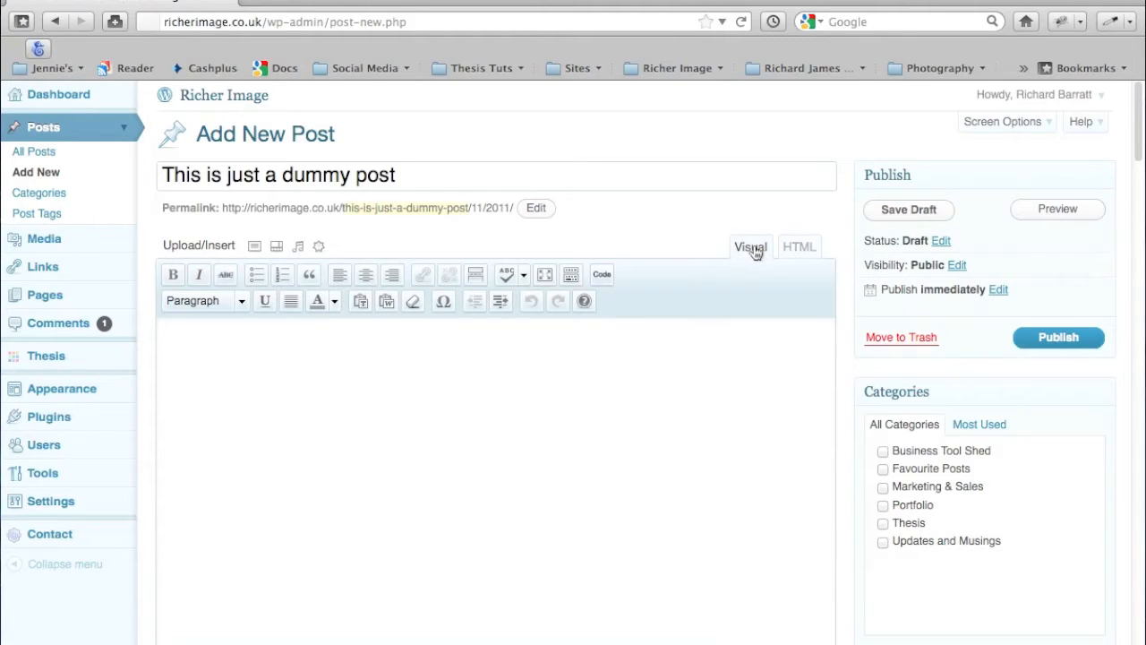
{"action": "left_click", "coordinate": [280, 398]}
{"action": "left_click", "coordinate": [911, 211]}
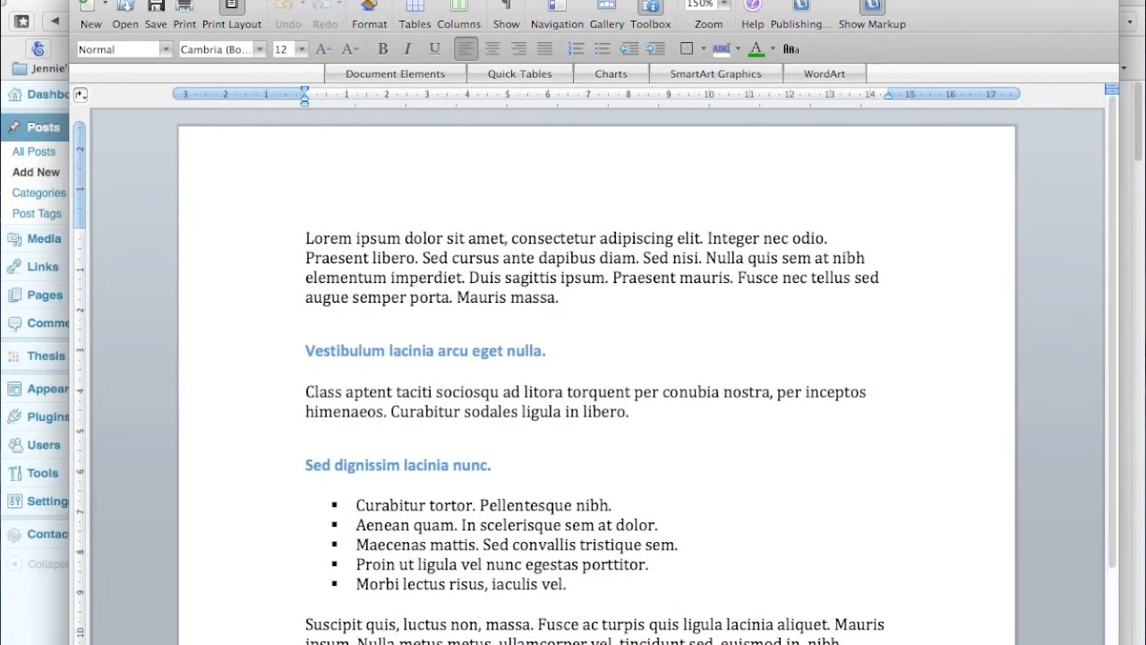
{"action": "left_click_drag", "start_coordinate": [68, 322], "coordinate": [63, 323]}
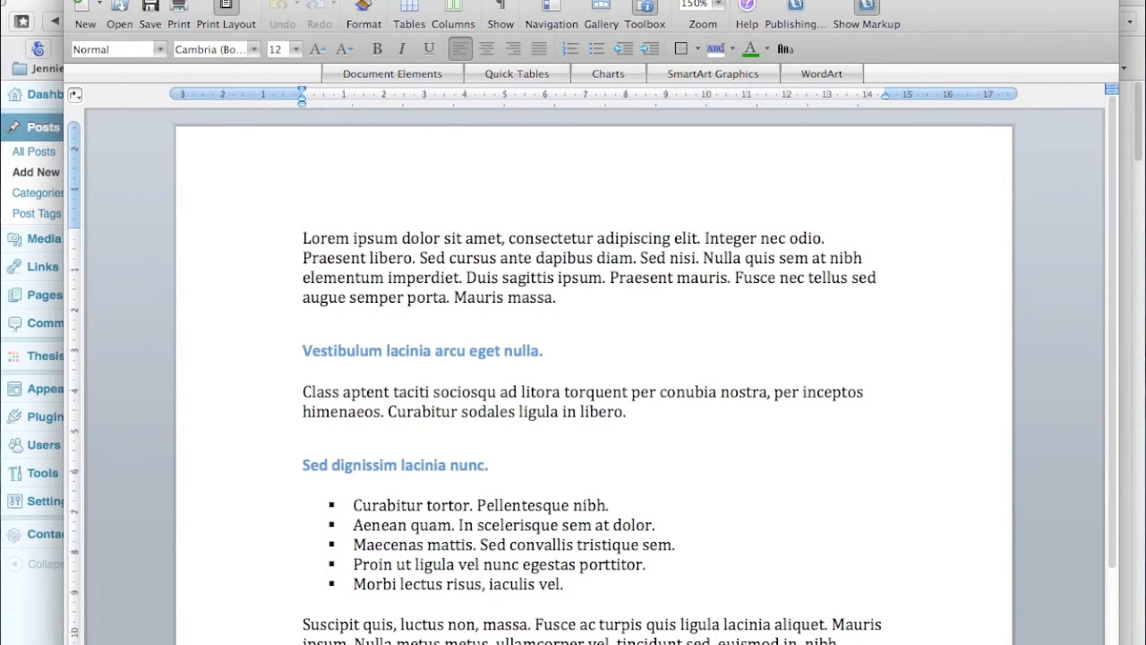
{"action": "left_click_drag", "start_coordinate": [1119, 643], "coordinate": [1092, 644]}
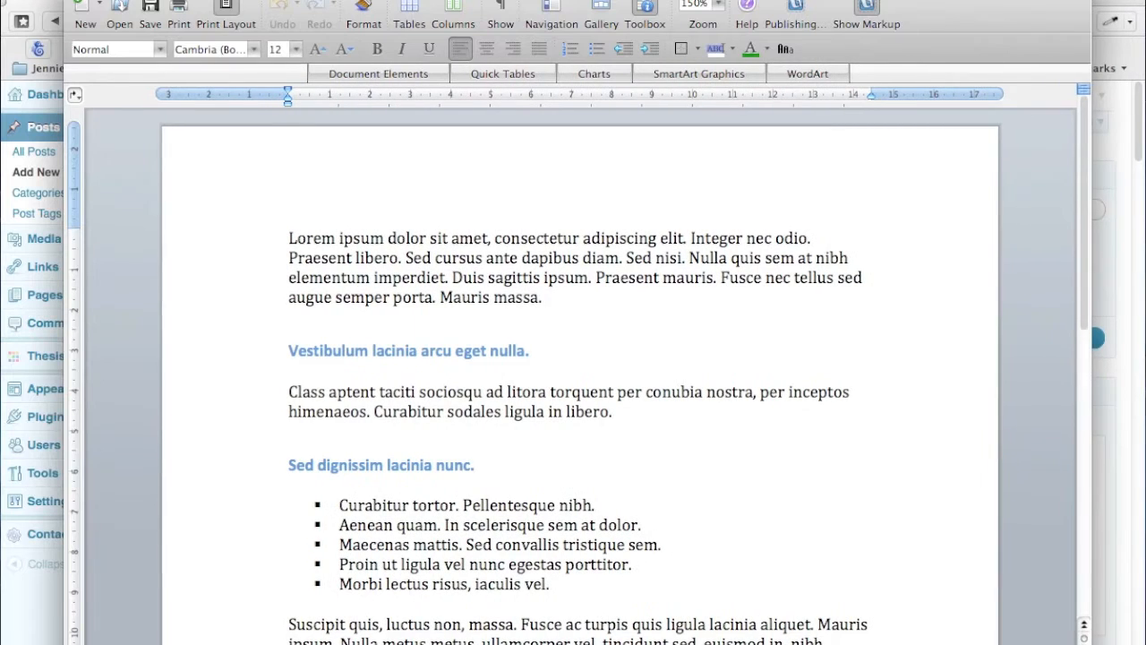
{"action": "left_click_drag", "start_coordinate": [290, 238], "coordinate": [651, 424]}
{"action": "right_click", "coordinate": [568, 254]}
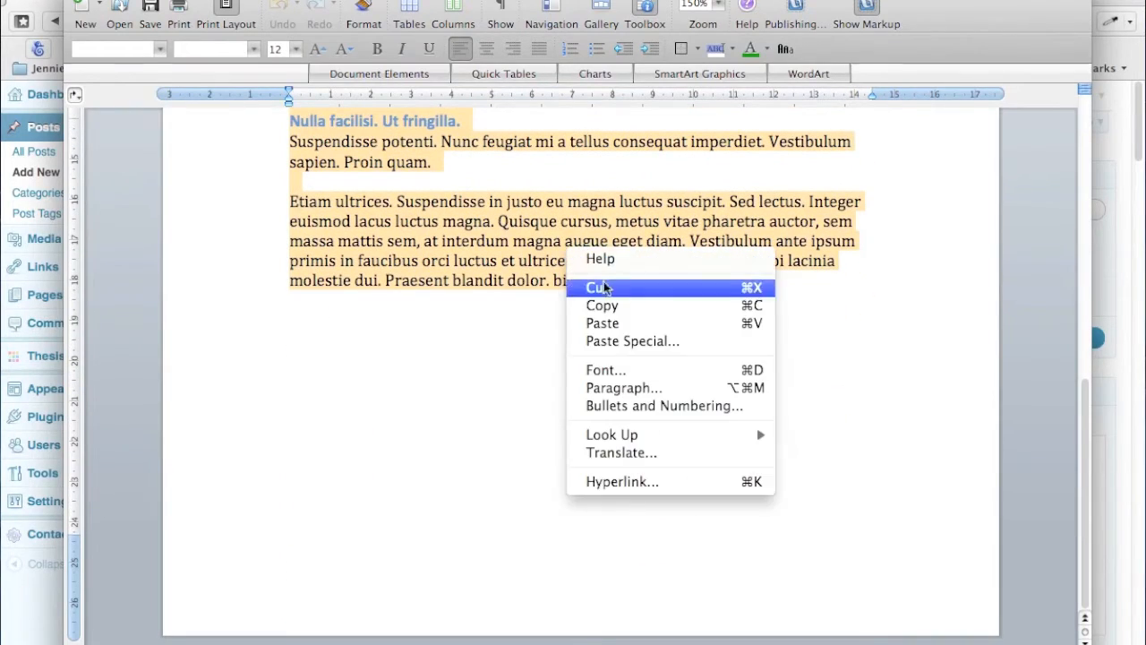
{"action": "left_click", "coordinate": [906, 374]}
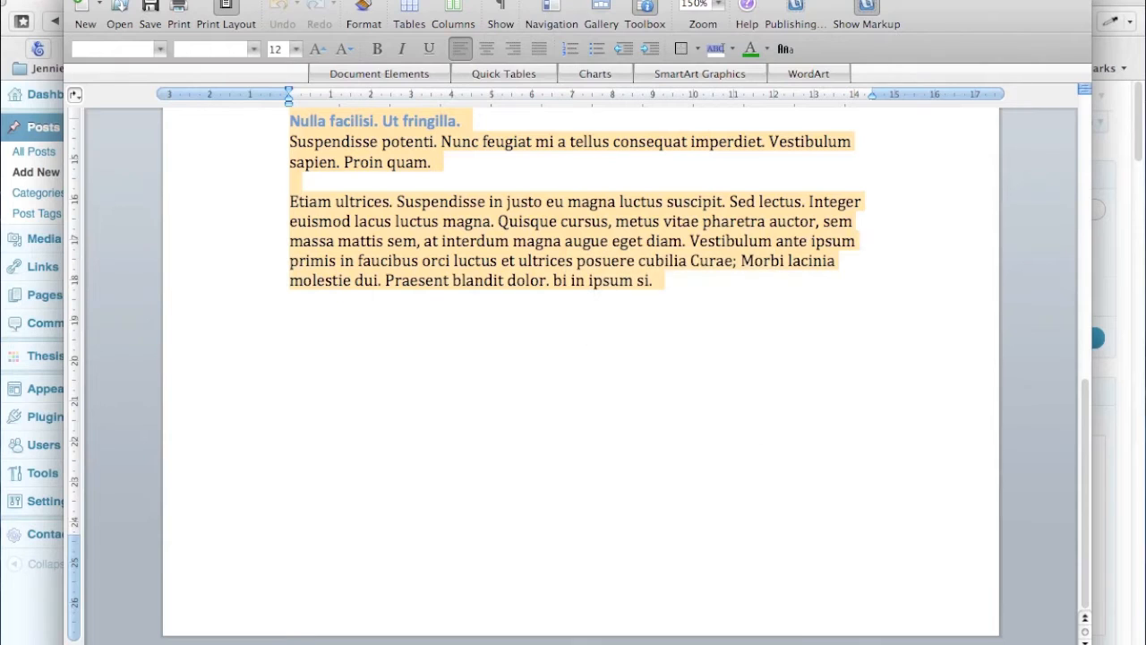
{"action": "left_click", "coordinate": [822, 358]}
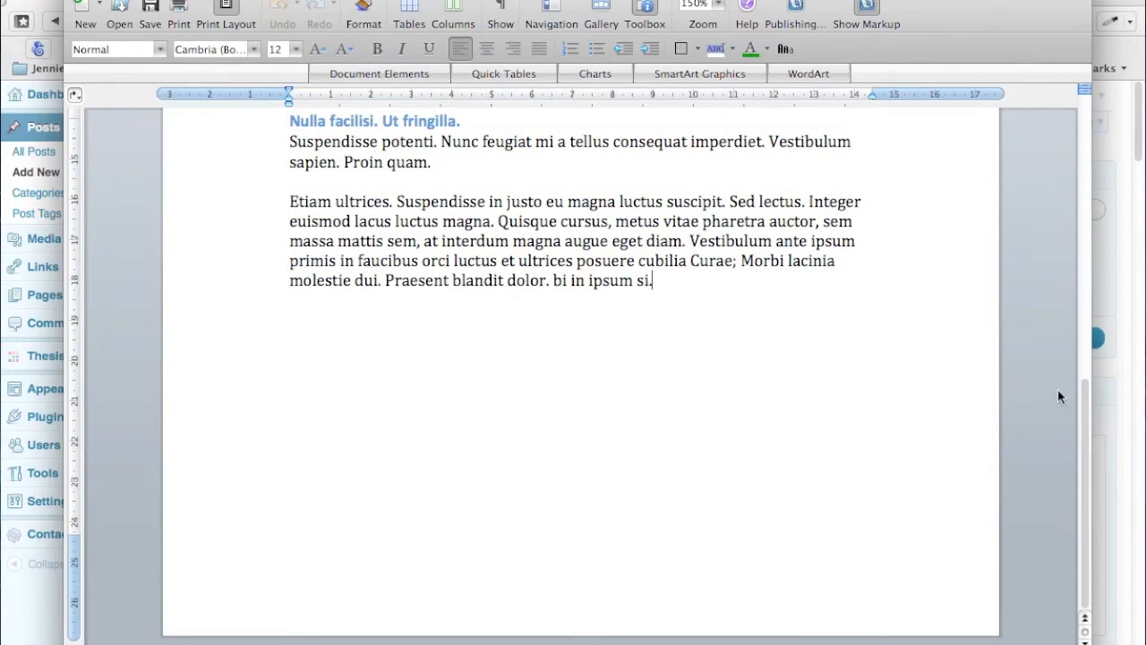
{"action": "left_click_drag", "start_coordinate": [1085, 445], "coordinate": [1079, 126]}
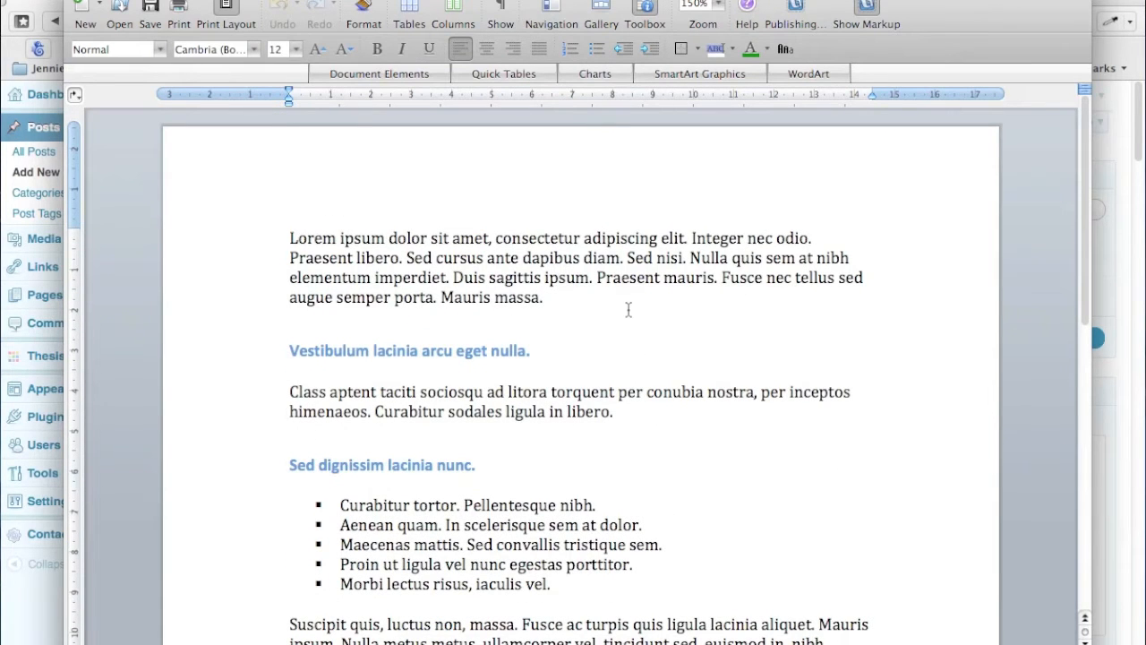
Copy the entire text of the Word document and insert it into the post body with Paste from Word
{"action": "key", "text": "super+a"}
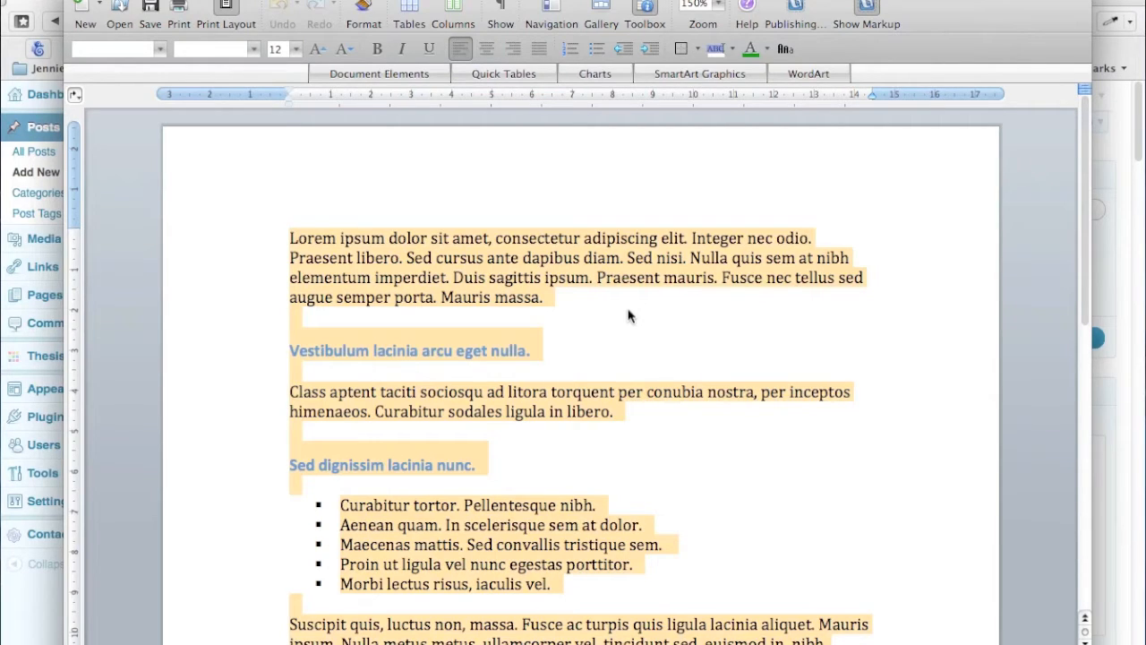
{"action": "left_click", "coordinate": [14, 627]}
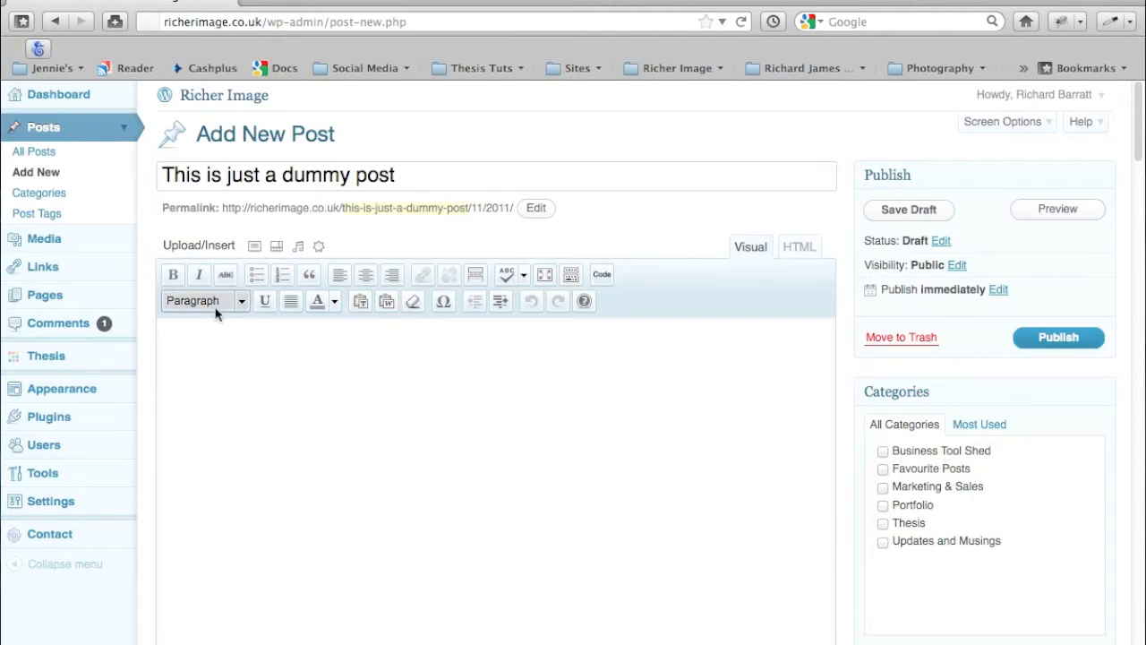
{"action": "left_click", "coordinate": [386, 301]}
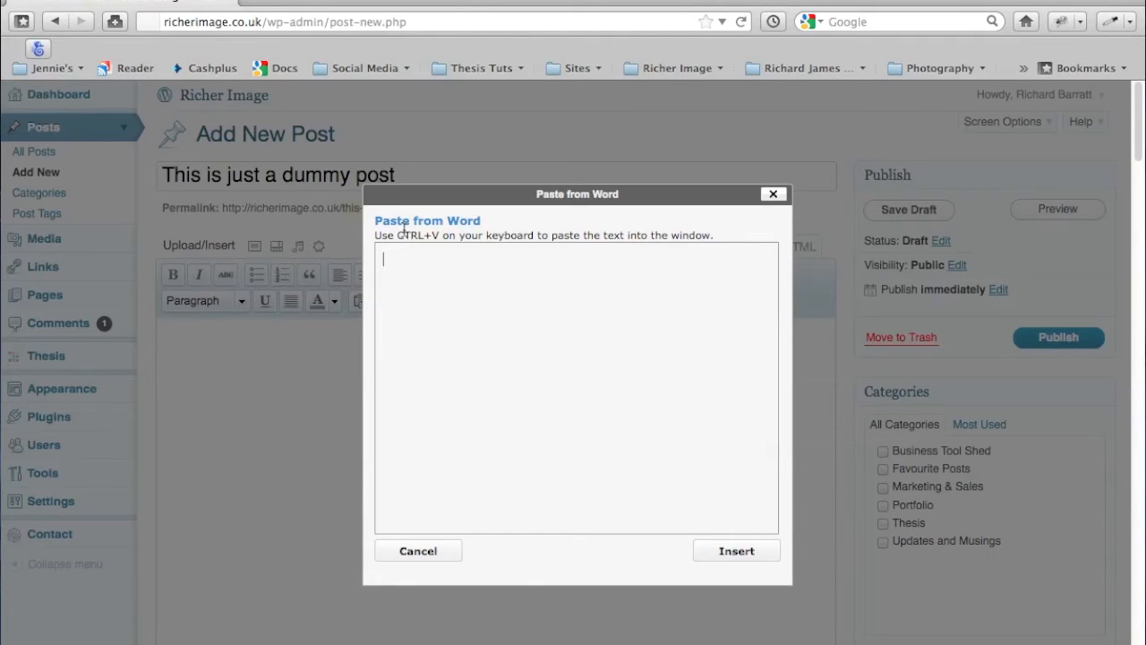
{"action": "left_click_drag", "start_coordinate": [398, 236], "coordinate": [440, 237]}
{"action": "left_click", "coordinate": [489, 298]}
{"action": "key", "text": "ctrl+v"}
{"action": "left_click_drag", "start_coordinate": [781, 285], "coordinate": [782, 358]}
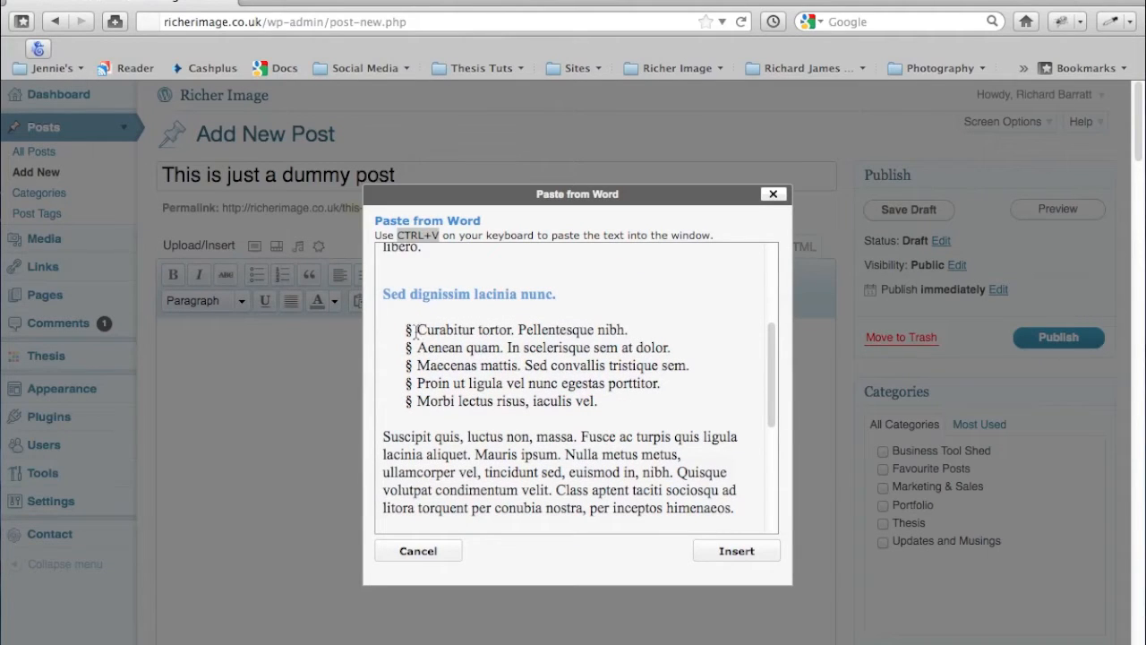
{"action": "scroll", "coordinate": [632, 414], "scroll_direction": "down", "scroll_amount": 10}
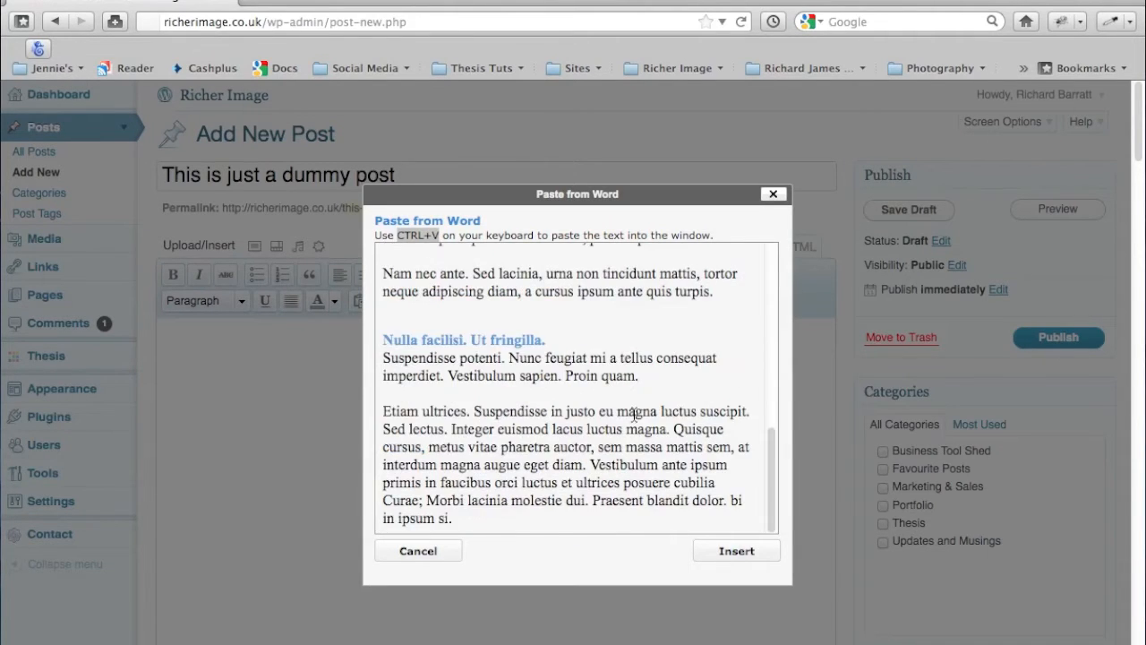
{"action": "scroll", "coordinate": [662, 352], "scroll_direction": "up", "scroll_amount": 3}
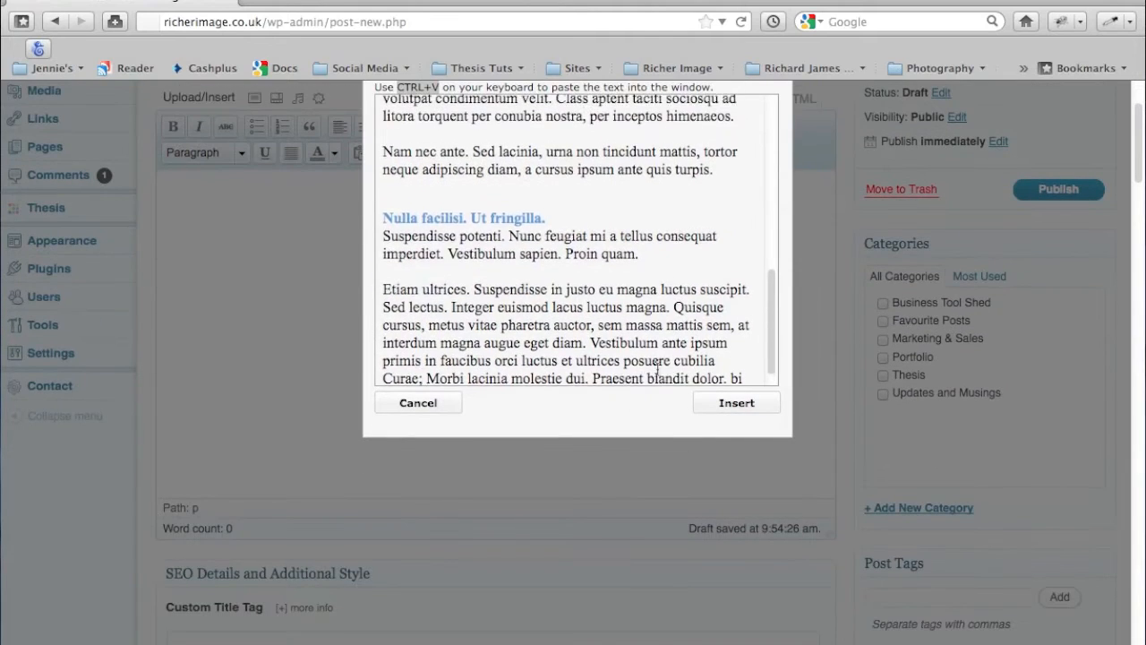
{"action": "left_click", "coordinate": [735, 403]}
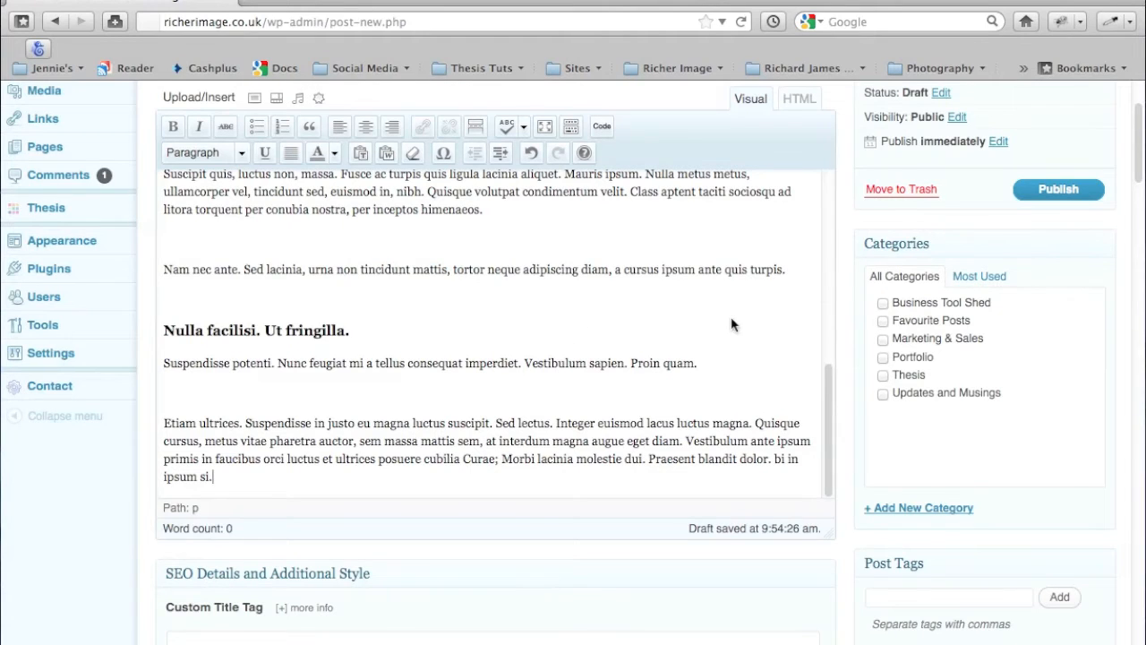
Remove the blank lines between the opening paragraph, the first two headings with their text, and the bulleted list
{"action": "left_click_drag", "start_coordinate": [833, 411], "coordinate": [823, 182]}
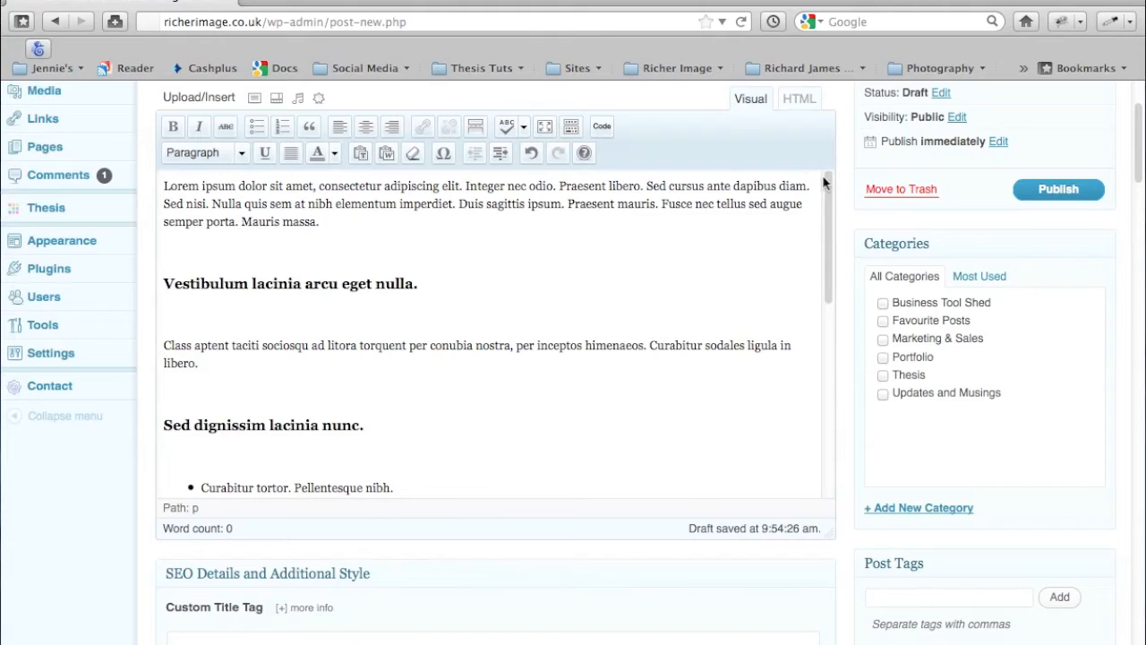
{"action": "scroll", "coordinate": [484, 421], "scroll_direction": "up", "scroll_amount": 3}
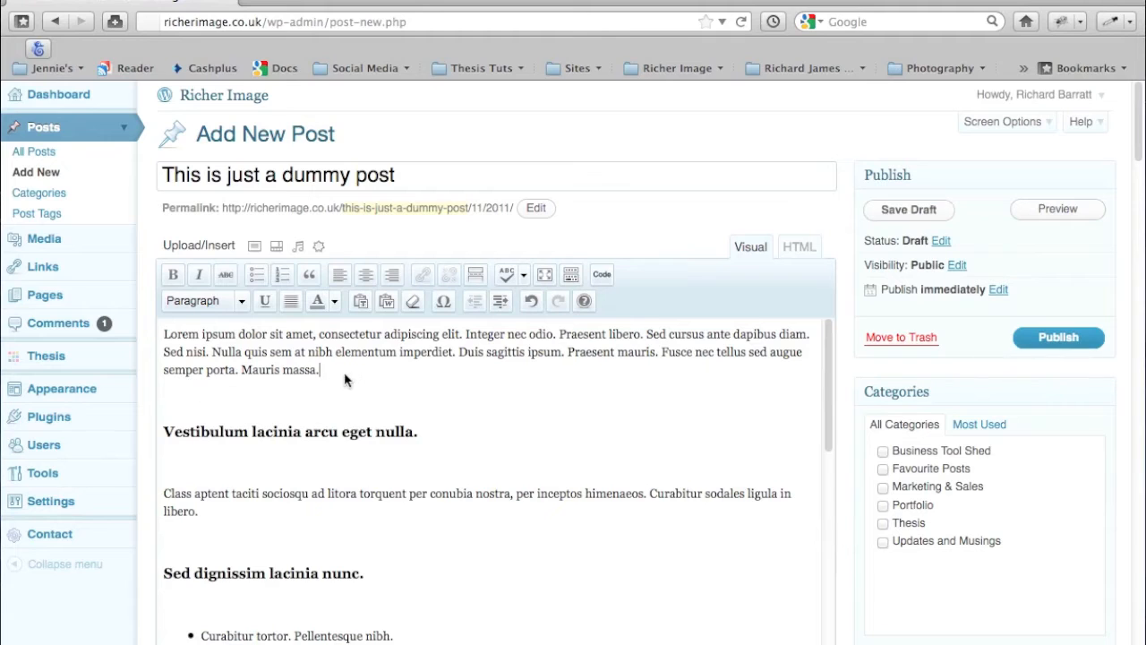
{"action": "left_click", "coordinate": [318, 369]}
{"action": "key", "text": "Delete"}
{"action": "left_click", "coordinate": [448, 408]}
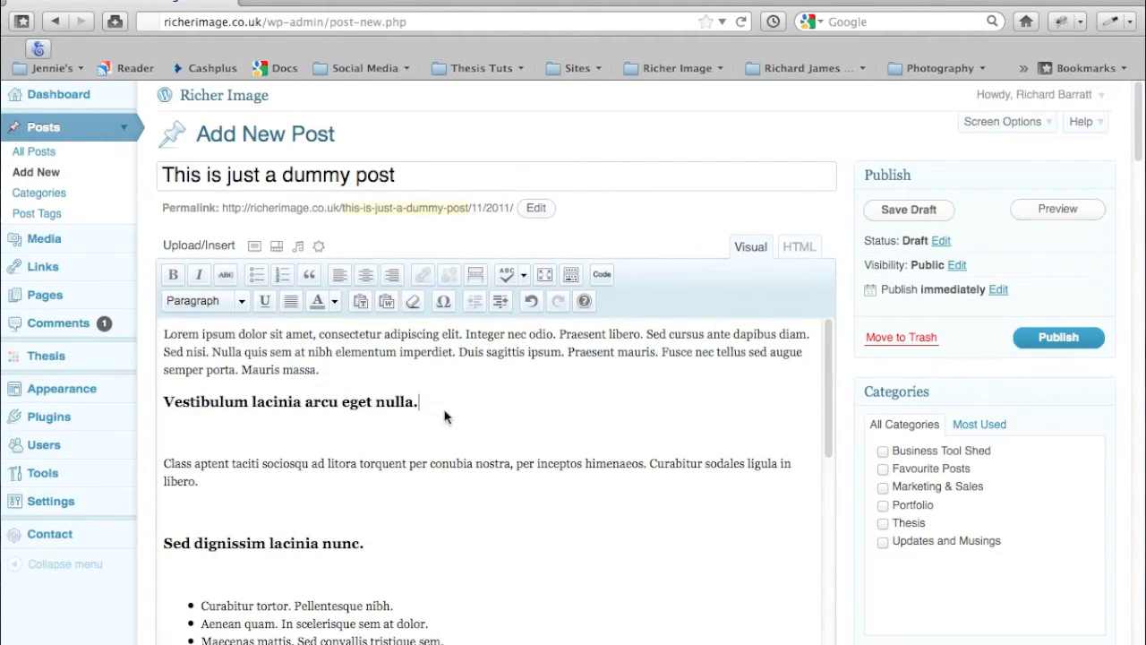
{"action": "key", "text": "Delete"}
{"action": "left_click", "coordinate": [221, 453]}
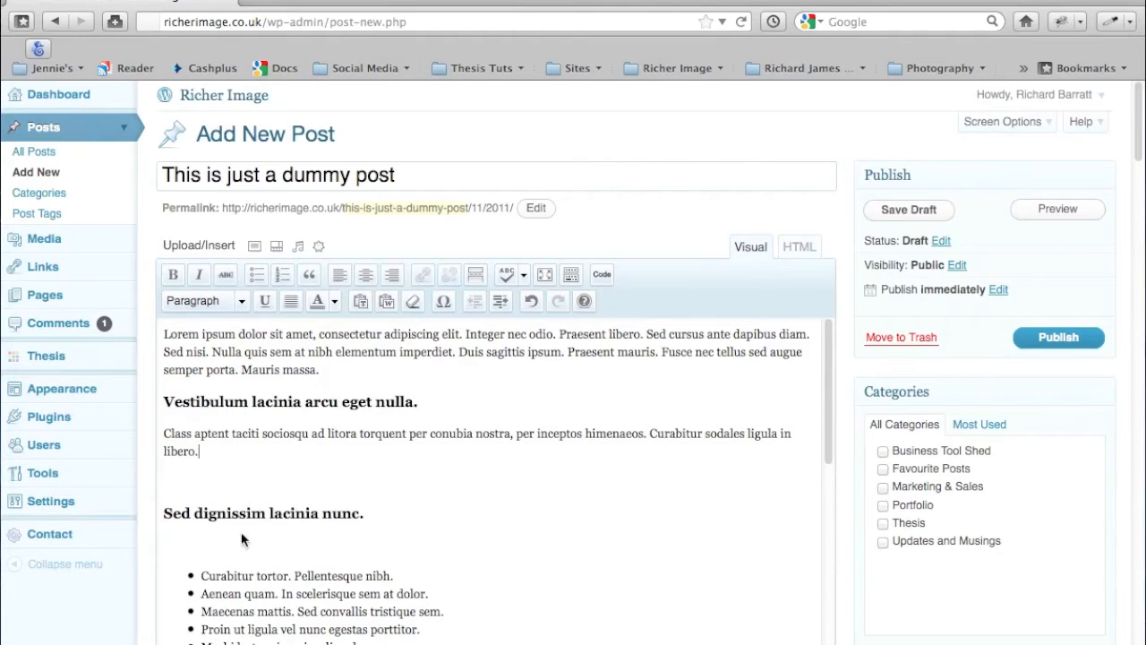
{"action": "left_click", "coordinate": [203, 453]}
{"action": "key", "text": "Delete"}
{"action": "key", "text": "Delete"}
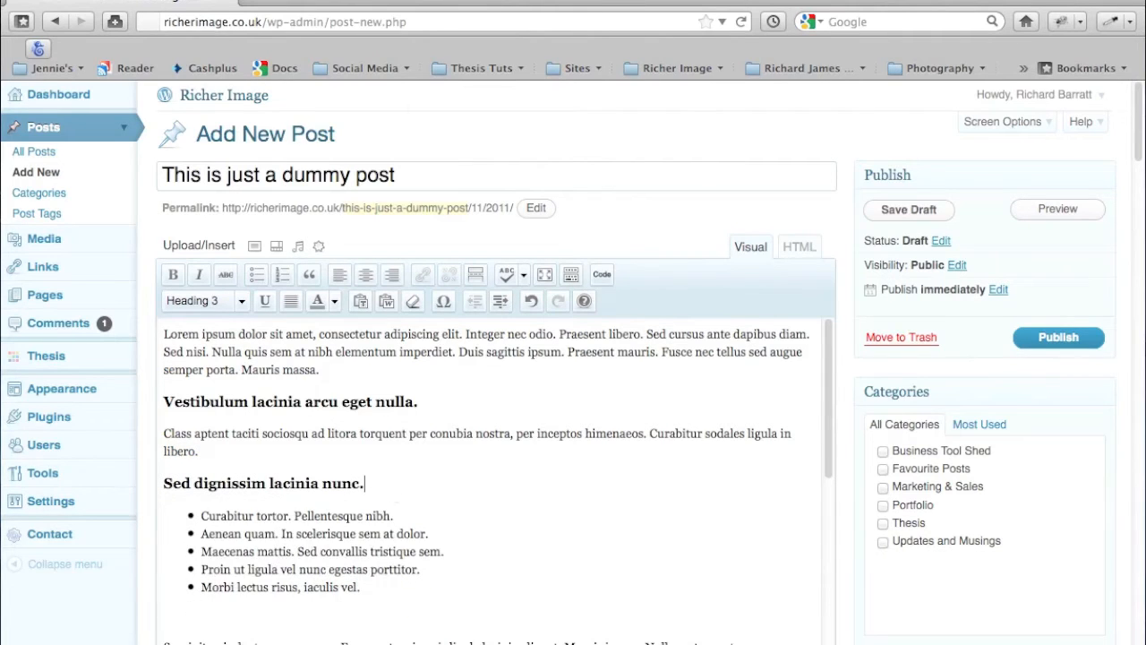
Remove the remaining blank lines below the bulleted list, between the paragraphs and around the "Nulla facilisi. Ut fringilla." heading
{"action": "scroll", "coordinate": [439, 564], "scroll_direction": "down", "scroll_amount": 4}
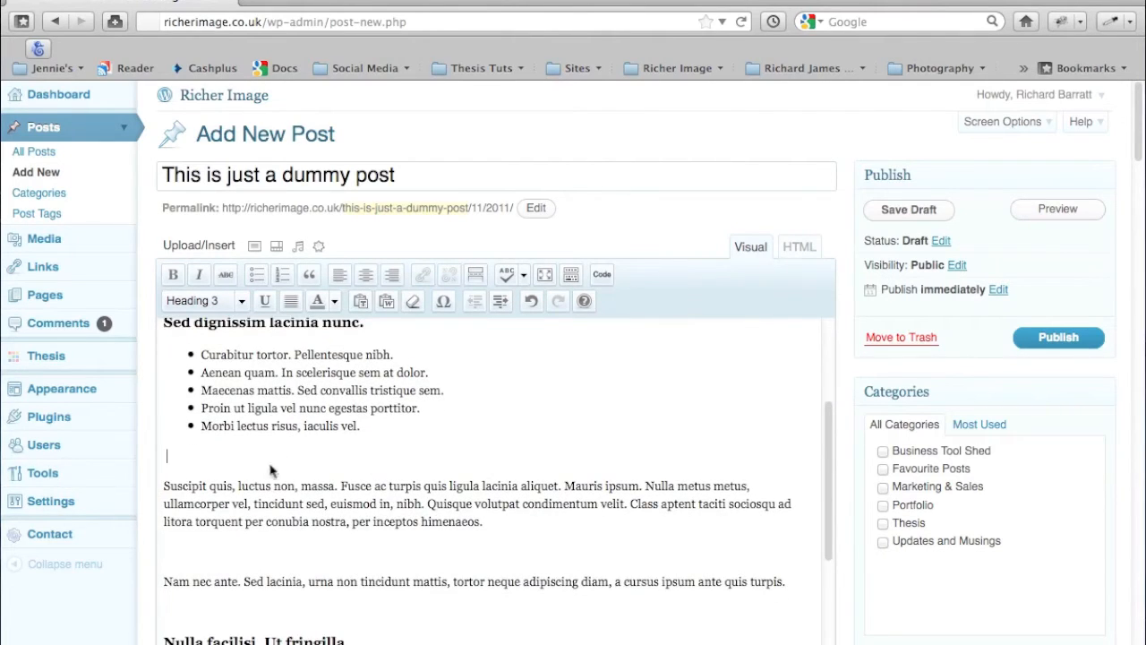
{"action": "key", "text": "Delete"}
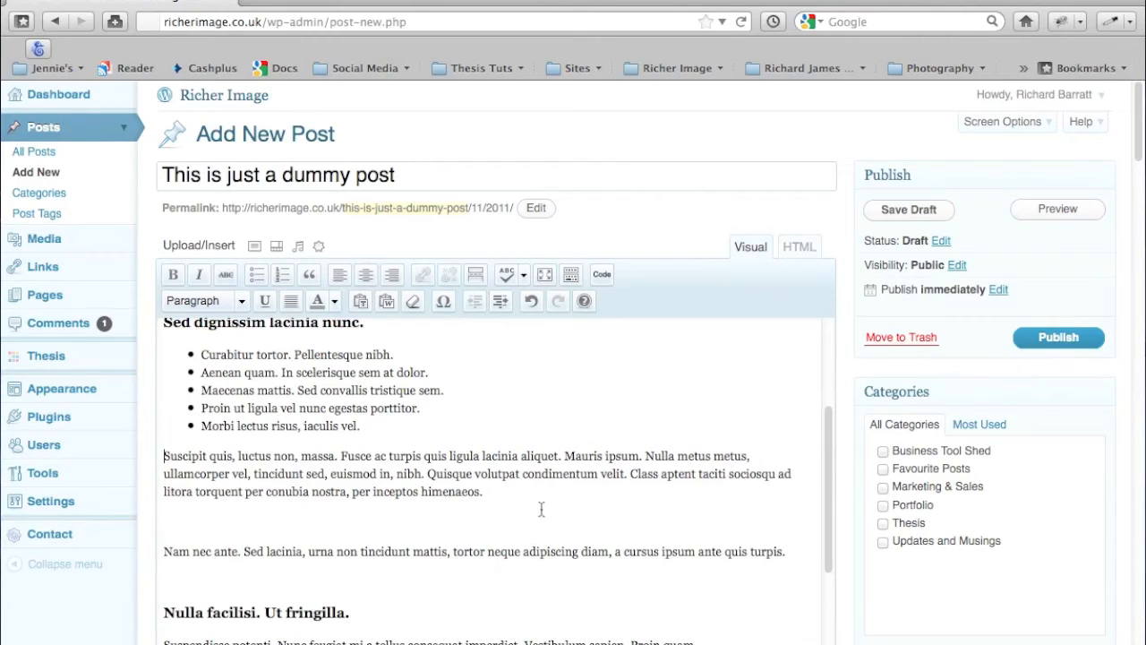
{"action": "left_click", "coordinate": [506, 491]}
{"action": "key", "text": "Delete"}
{"action": "left_click", "coordinate": [325, 545]}
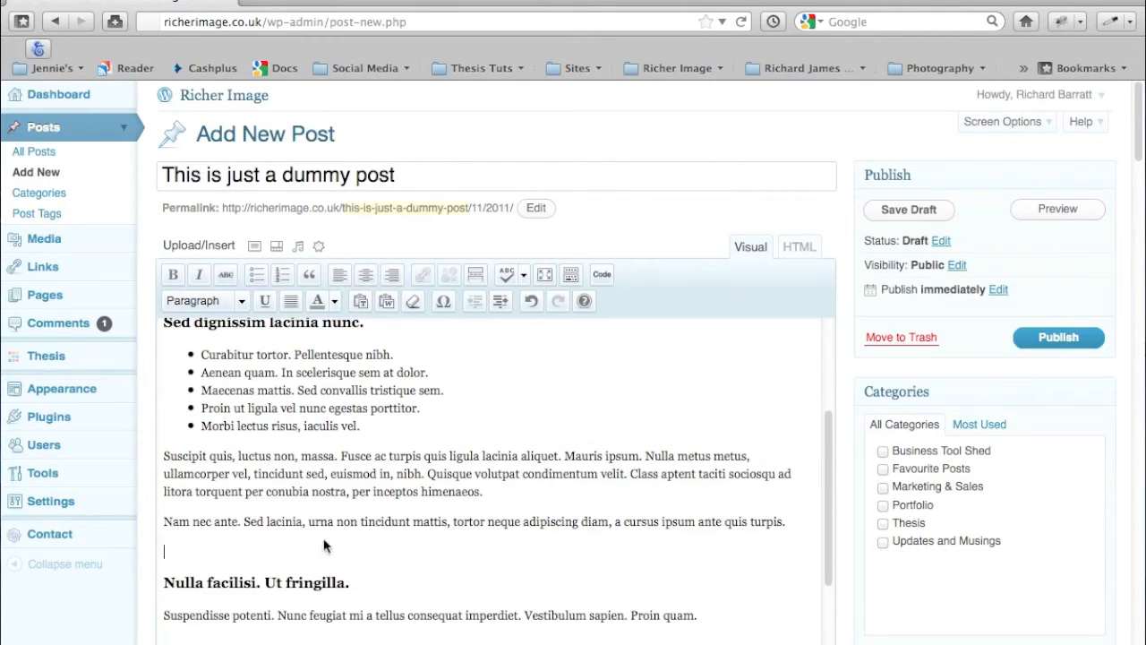
{"action": "key", "text": "Delete"}
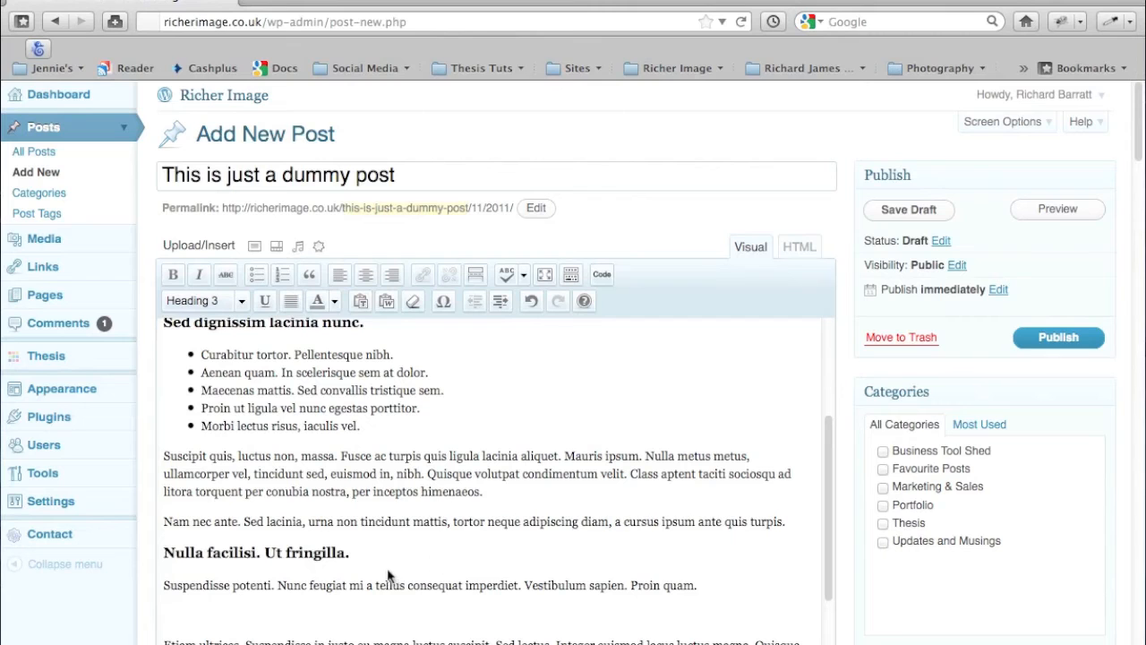
{"action": "left_click", "coordinate": [177, 613]}
{"action": "key", "text": "Delete"}
{"action": "scroll", "coordinate": [268, 600], "scroll_direction": "down", "scroll_amount": 1}
{"action": "left_click", "coordinate": [246, 628]}
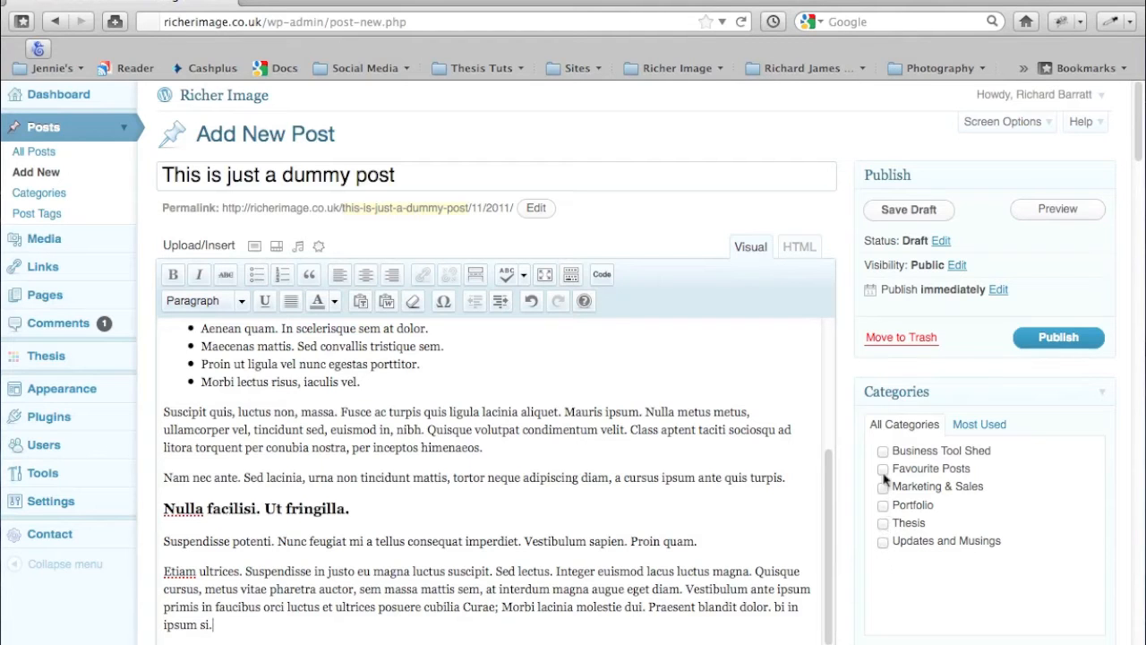
Assign the post to the Updates and Musings category and save it as a draft
{"action": "left_click", "coordinate": [882, 542]}
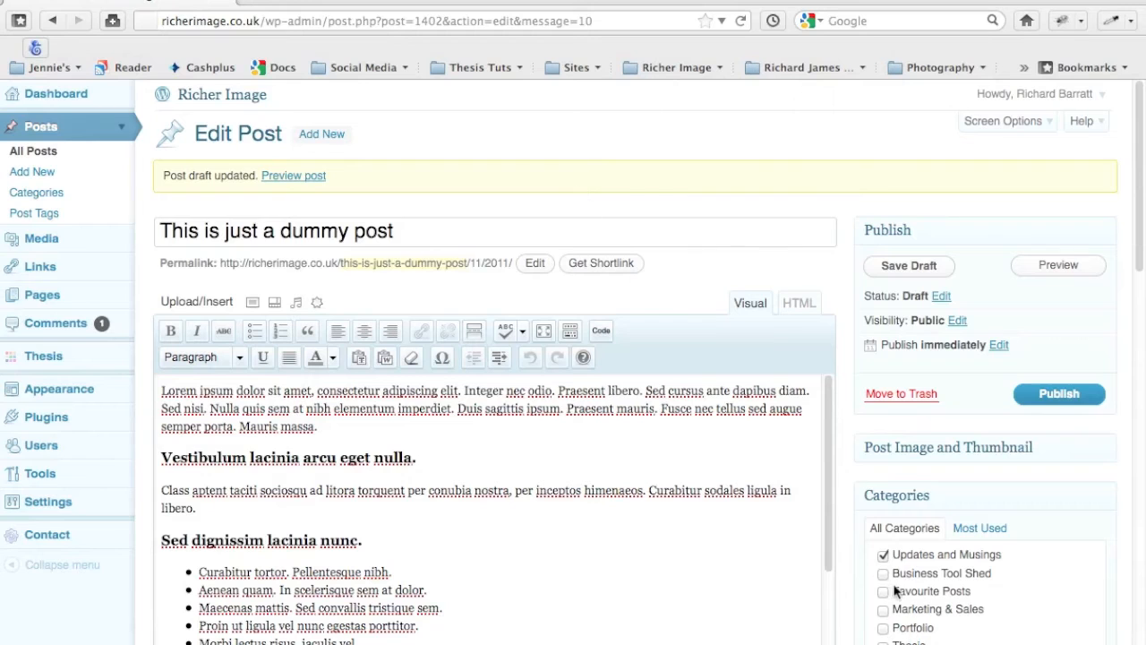
{"action": "scroll", "coordinate": [891, 595], "scroll_direction": "down", "scroll_amount": 3}
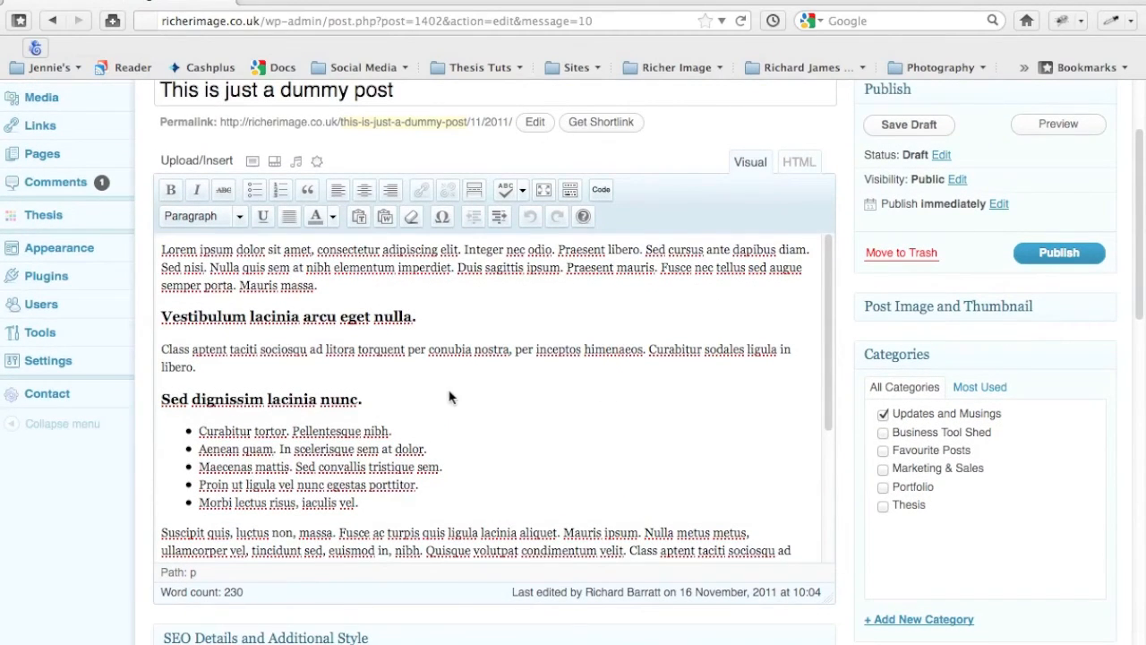
{"action": "scroll", "coordinate": [563, 421], "scroll_direction": "up", "scroll_amount": 3}
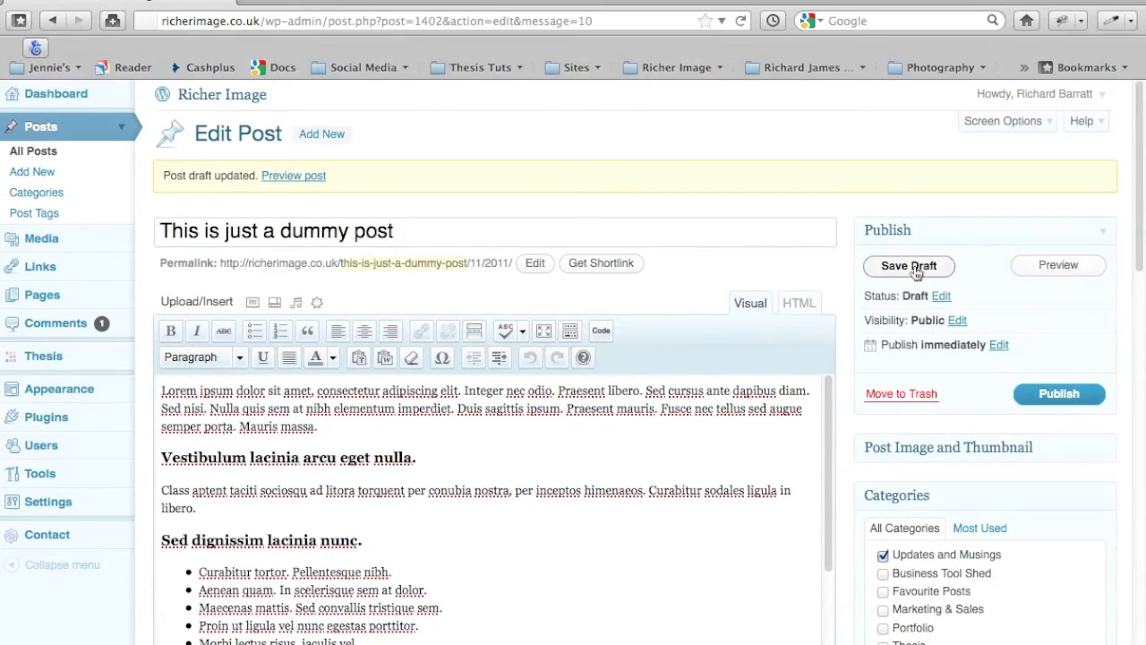
Save the draft and preview the post, checking its headings, bulleted list, paragraphs and the sharing and author sections below them
{"action": "left_click", "coordinate": [909, 266]}
{"action": "left_click", "coordinate": [1072, 269]}
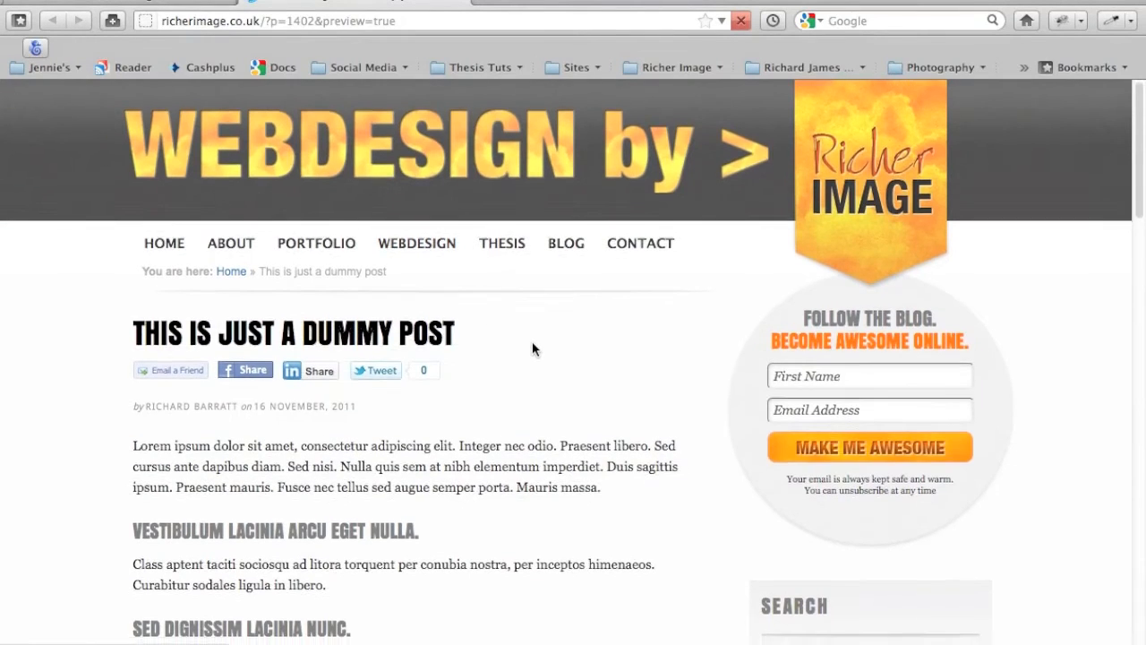
{"action": "scroll", "coordinate": [532, 349], "scroll_direction": "down", "scroll_amount": 5}
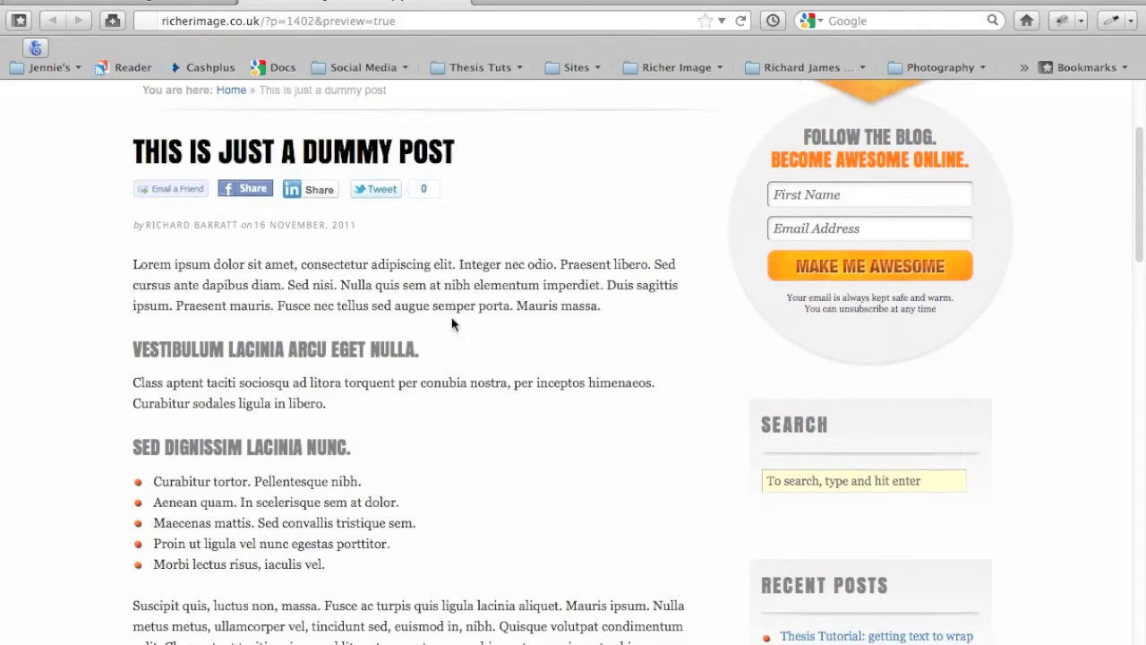
{"action": "scroll", "coordinate": [453, 325], "scroll_direction": "down", "scroll_amount": 8}
{"action": "scroll", "coordinate": [385, 264], "scroll_direction": "up", "scroll_amount": 3}
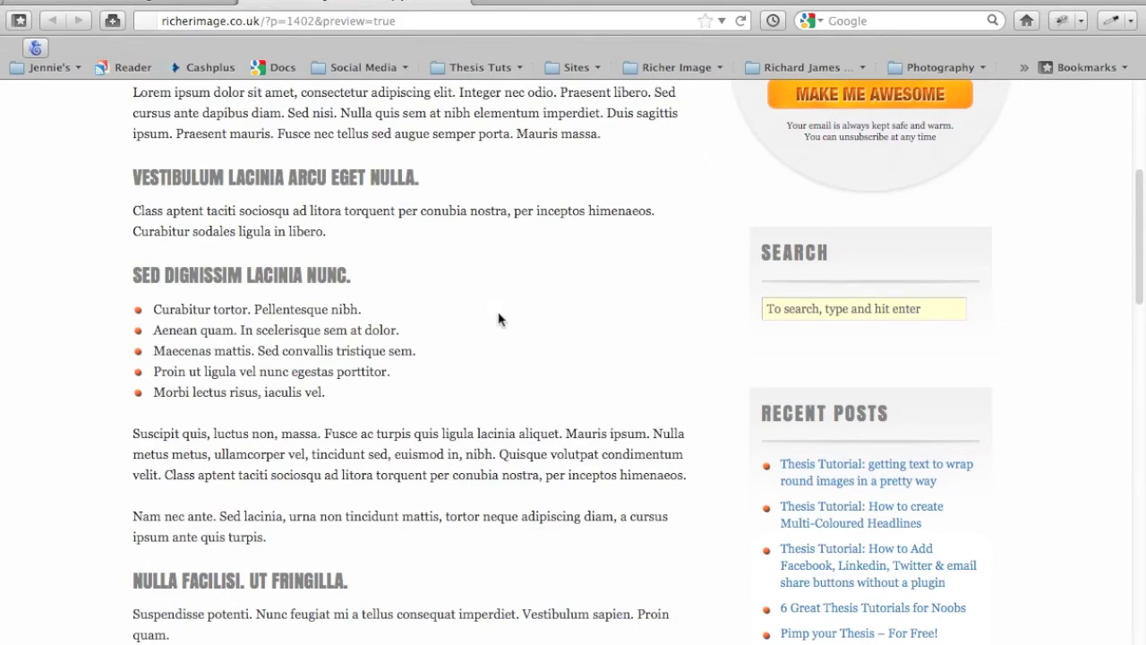
{"action": "scroll", "coordinate": [499, 313], "scroll_direction": "down", "scroll_amount": 8}
{"action": "scroll", "coordinate": [498, 308], "scroll_direction": "down", "scroll_amount": 3}
{"action": "scroll", "coordinate": [499, 308], "scroll_direction": "down", "scroll_amount": 3}
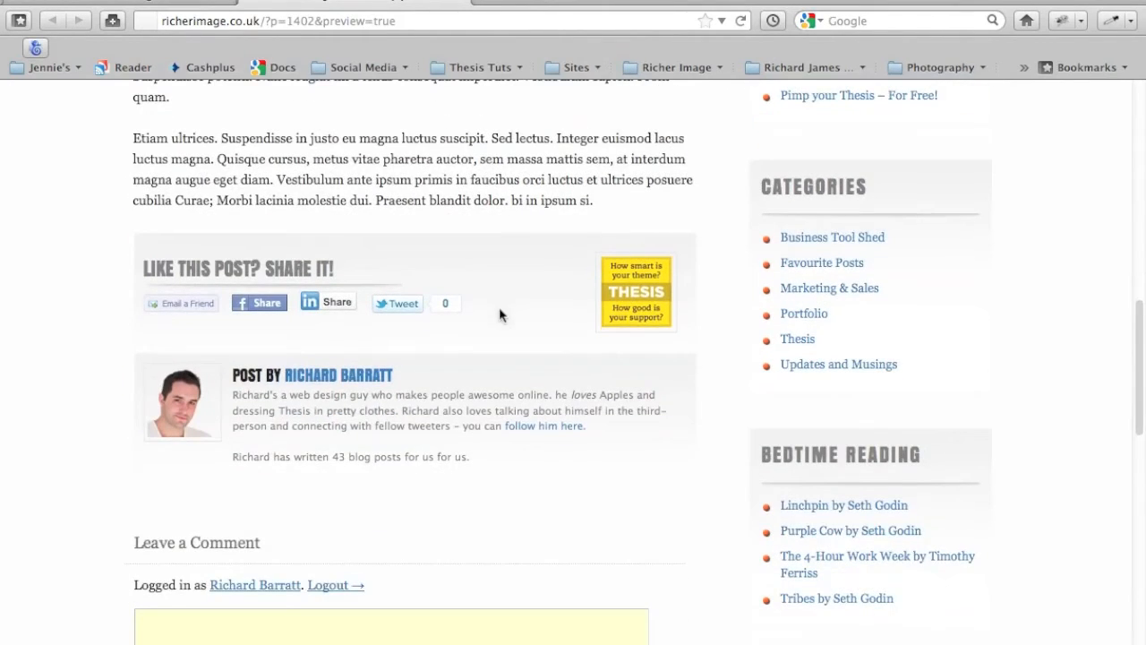
{"action": "scroll", "coordinate": [515, 312], "scroll_direction": "up", "scroll_amount": 13}
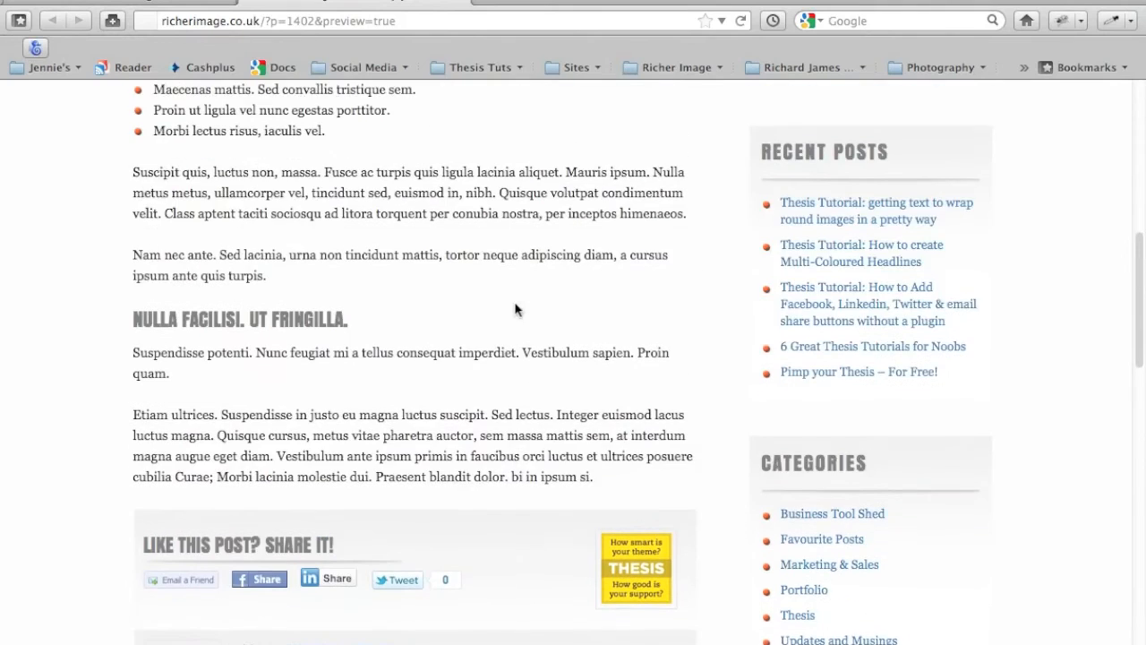
{"action": "scroll", "coordinate": [516, 307], "scroll_direction": "up", "scroll_amount": 6}
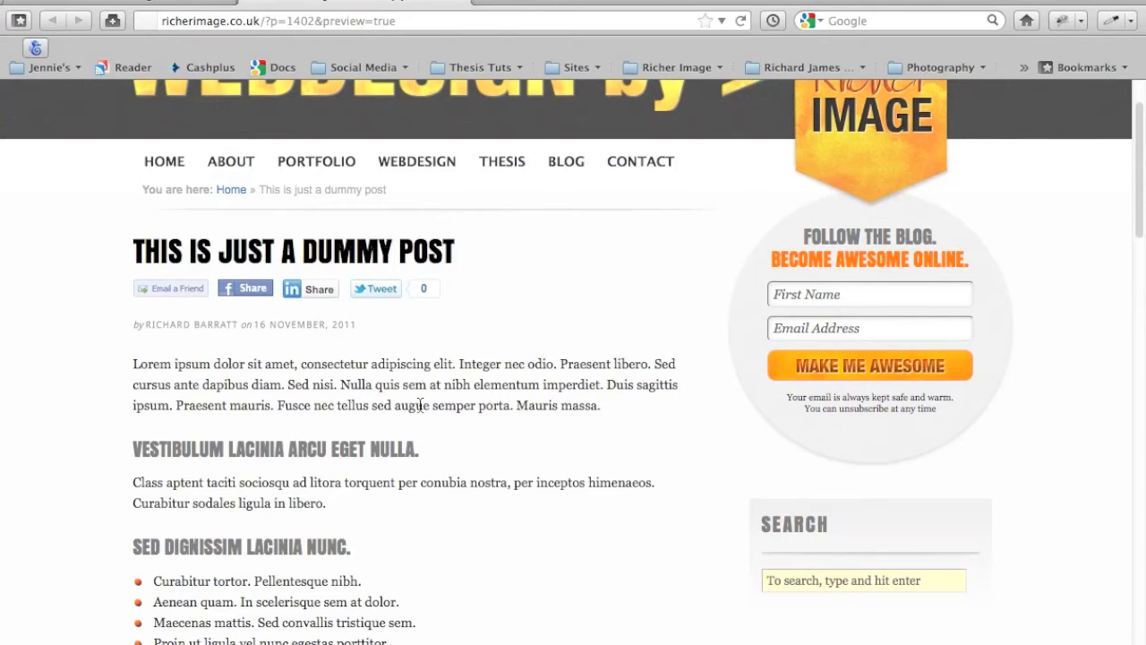
Return to the post editor and open the page for uploading new media in a separate tab
{"action": "left_click", "coordinate": [164, 4]}
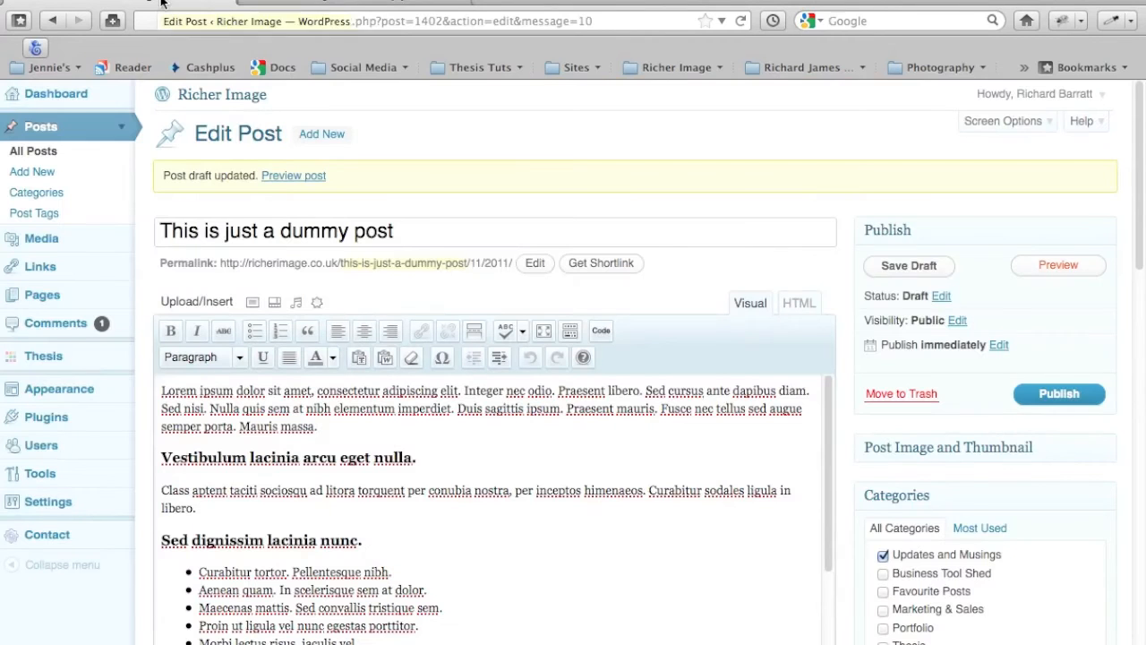
{"action": "left_click", "coordinate": [121, 240]}
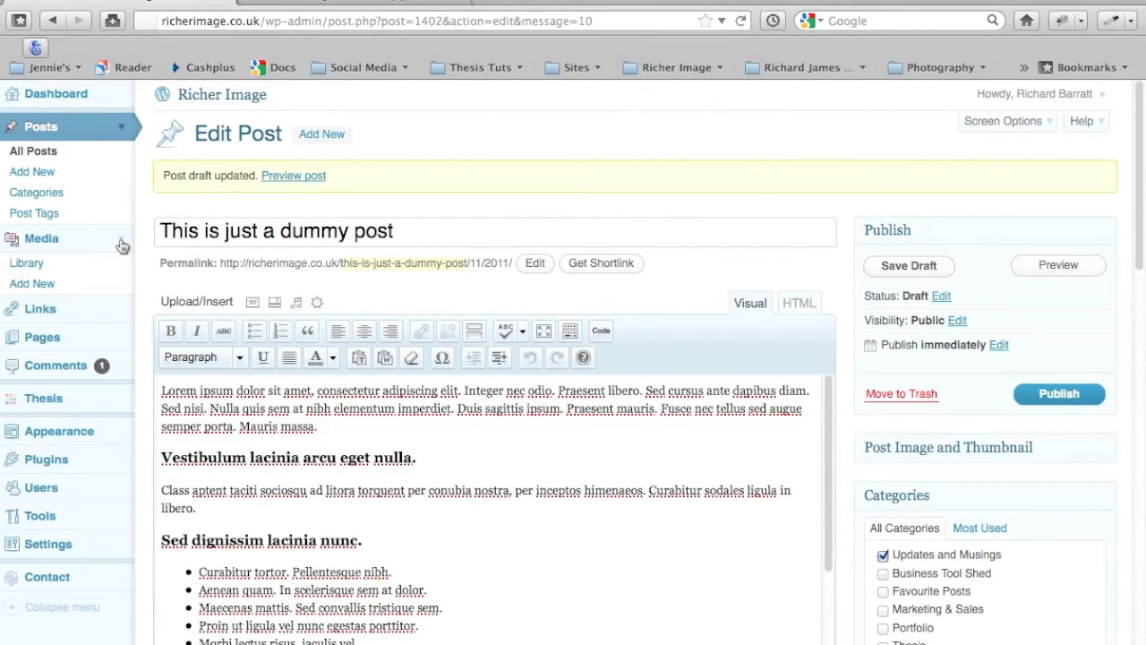
{"action": "right_click", "coordinate": [39, 286]}
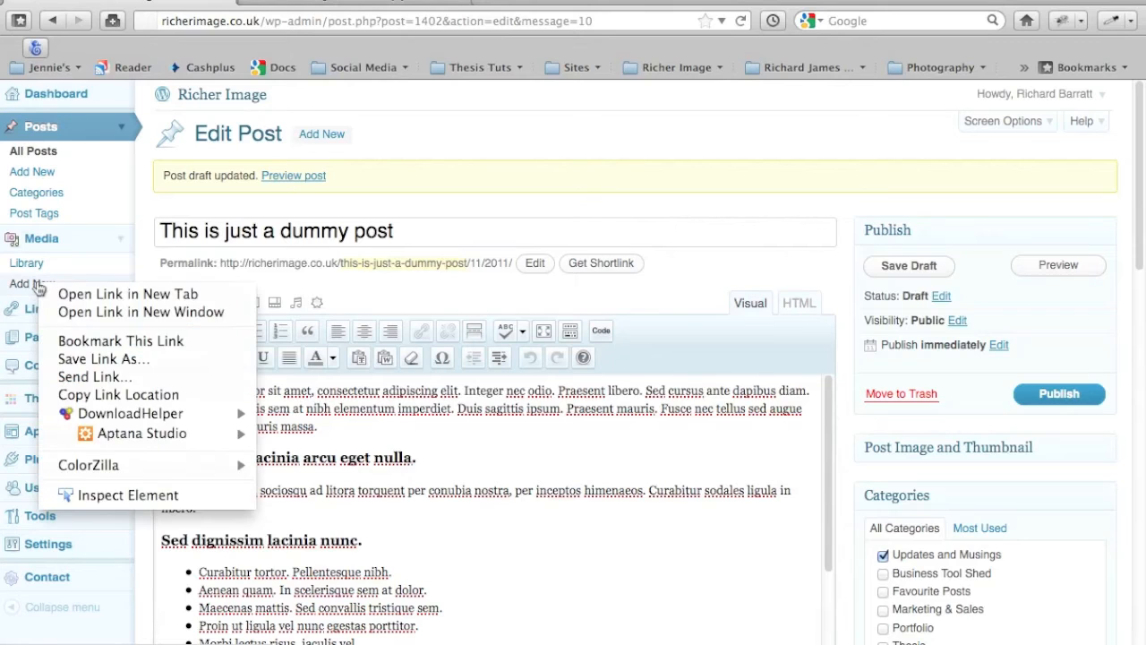
{"action": "left_click", "coordinate": [105, 300]}
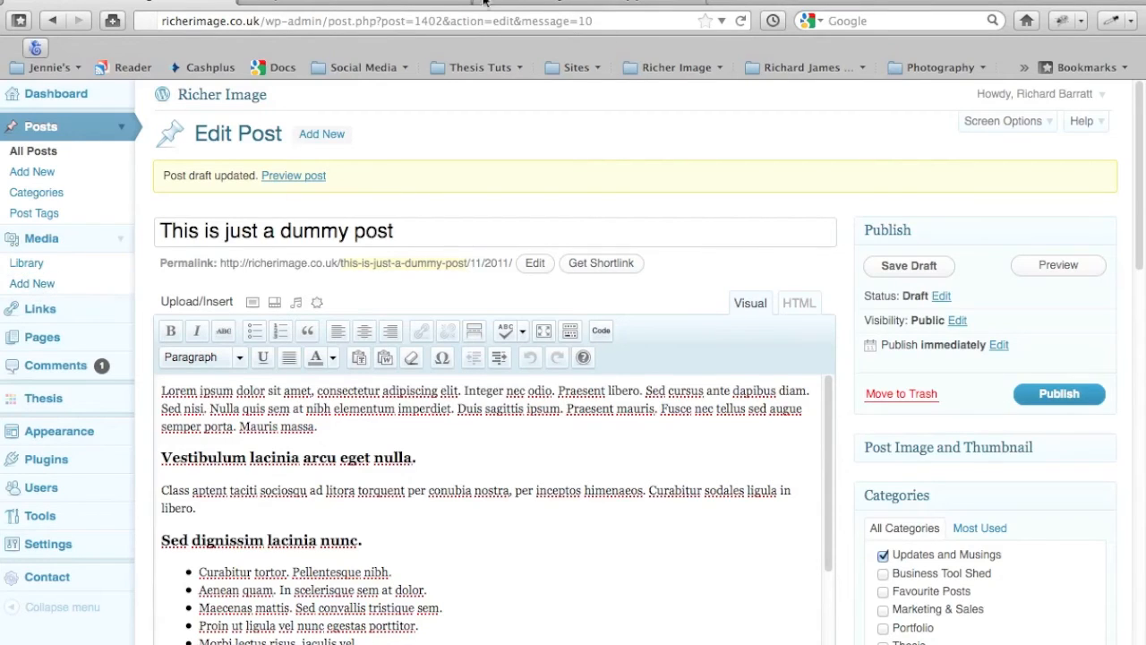
{"action": "left_click", "coordinate": [361, 4]}
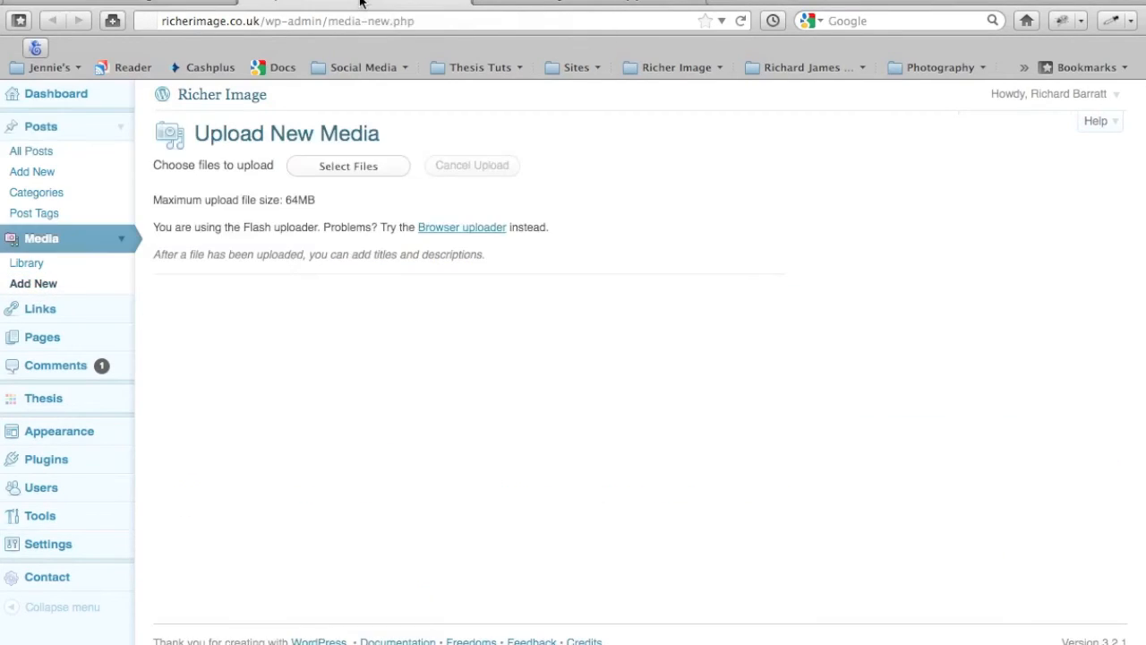
Upload the image cowboy.jpg from the Desktop folder to the media library
{"action": "left_click", "coordinate": [351, 175]}
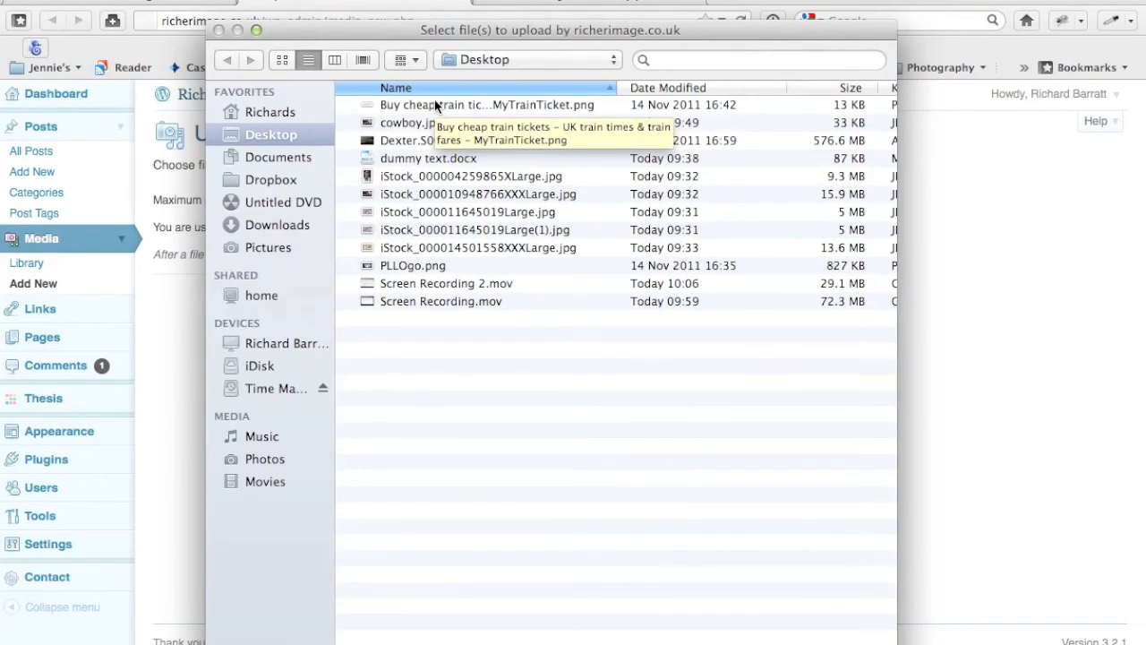
{"action": "left_click", "coordinate": [269, 158]}
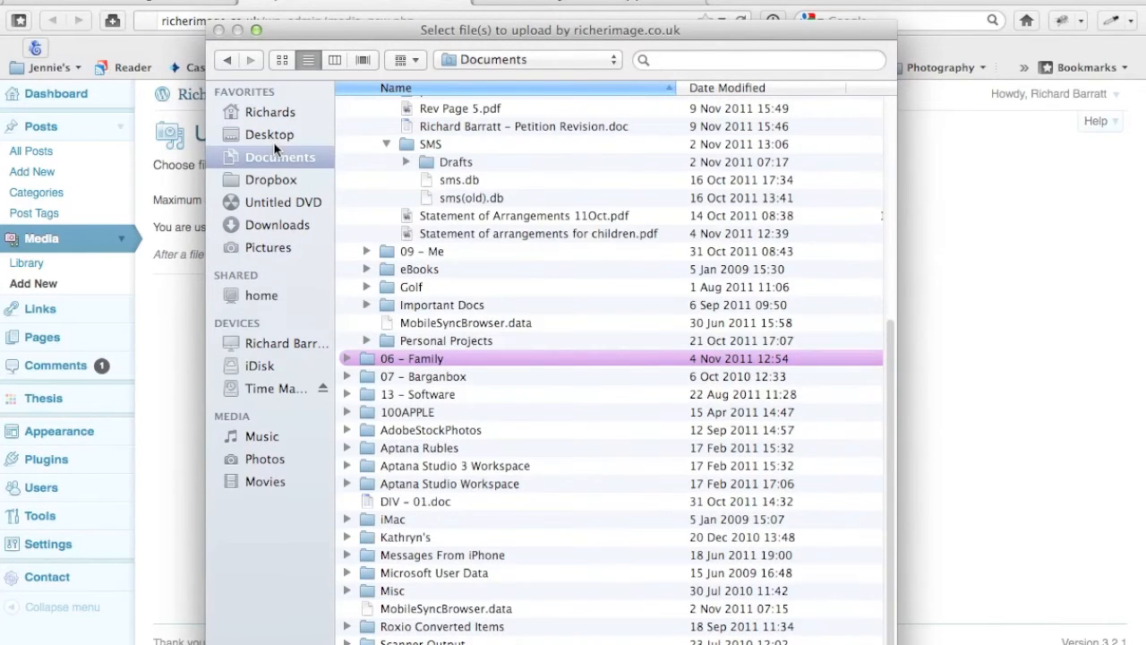
{"action": "left_click", "coordinate": [269, 135]}
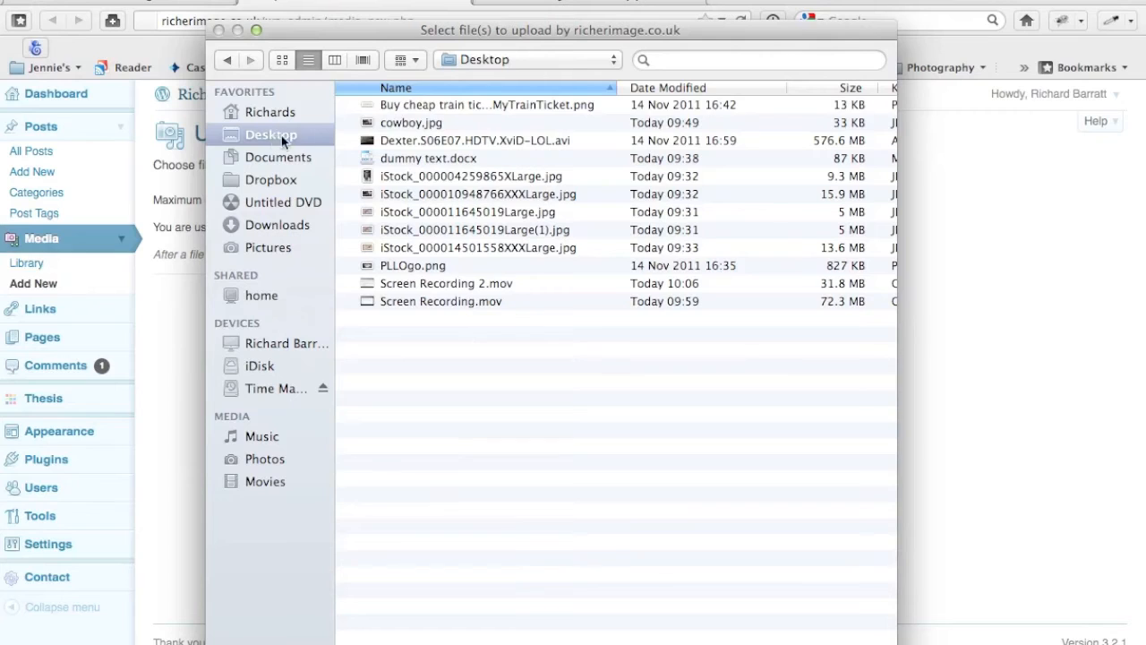
{"action": "left_click", "coordinate": [400, 124]}
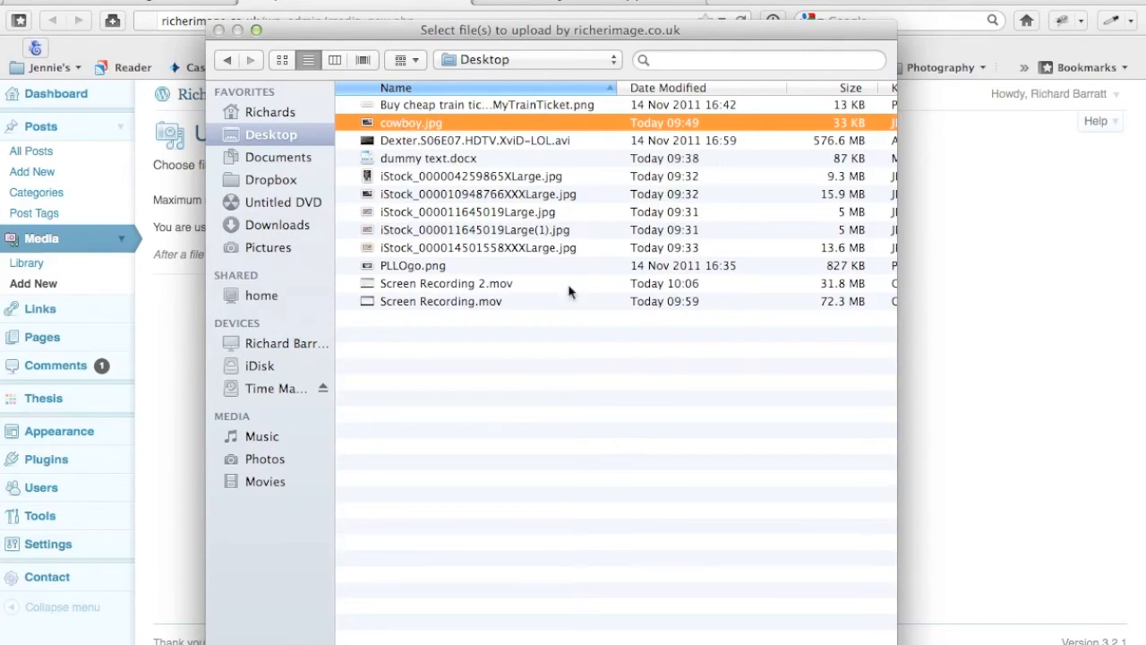
{"action": "left_click_drag", "start_coordinate": [897, 643], "coordinate": [898, 621]}
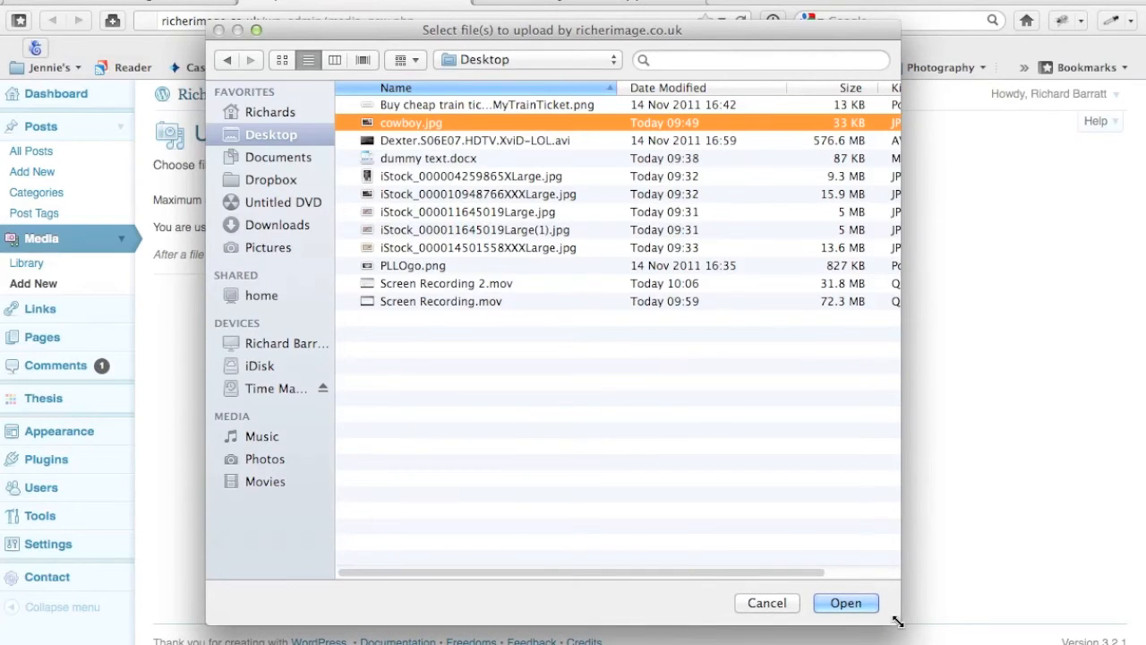
{"action": "left_click", "coordinate": [854, 605]}
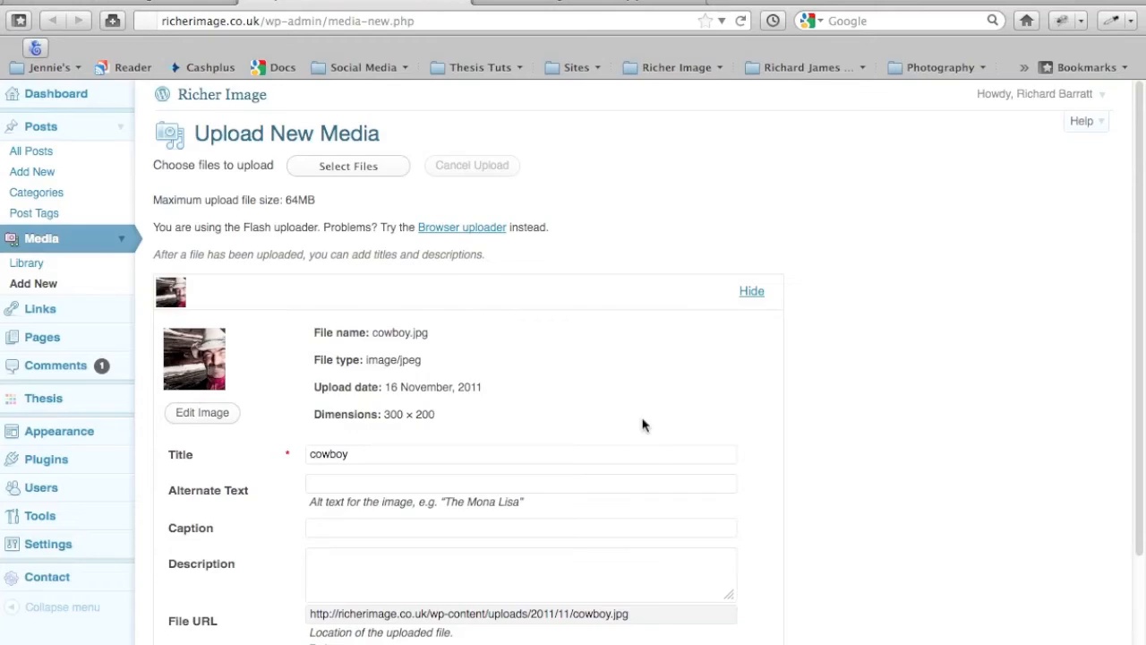
Copy the full file URL of the uploaded cowboy.jpg image
{"action": "scroll", "coordinate": [643, 422], "scroll_direction": "down", "scroll_amount": 3}
{"action": "scroll", "coordinate": [644, 418], "scroll_direction": "down", "scroll_amount": 1}
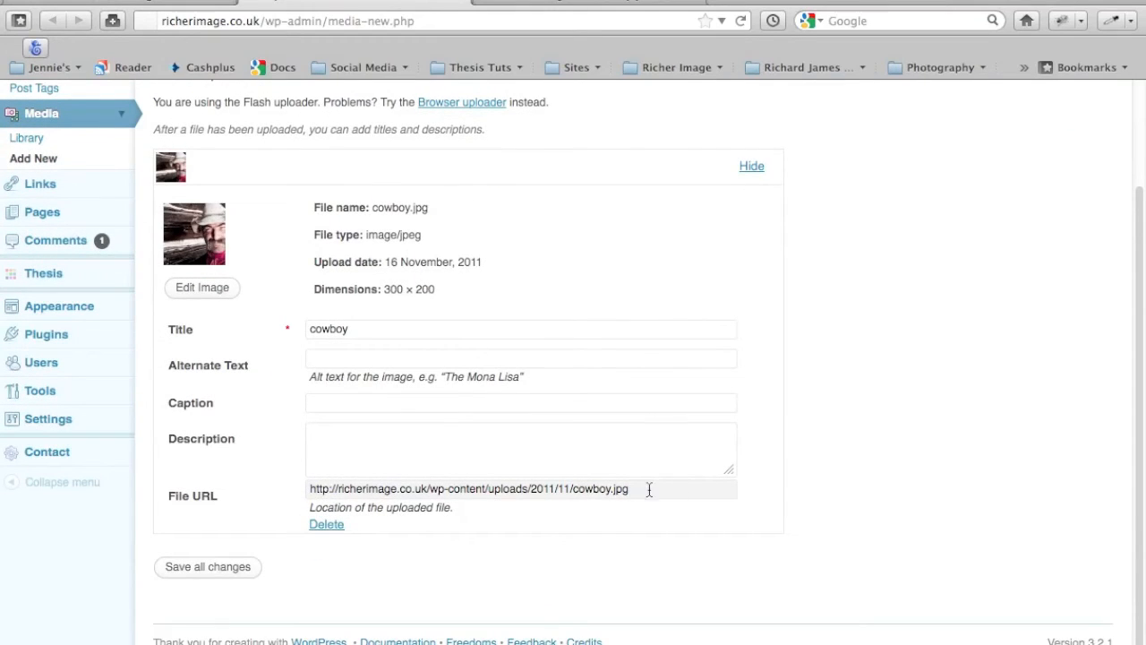
{"action": "left_click_drag", "start_coordinate": [634, 488], "coordinate": [312, 491]}
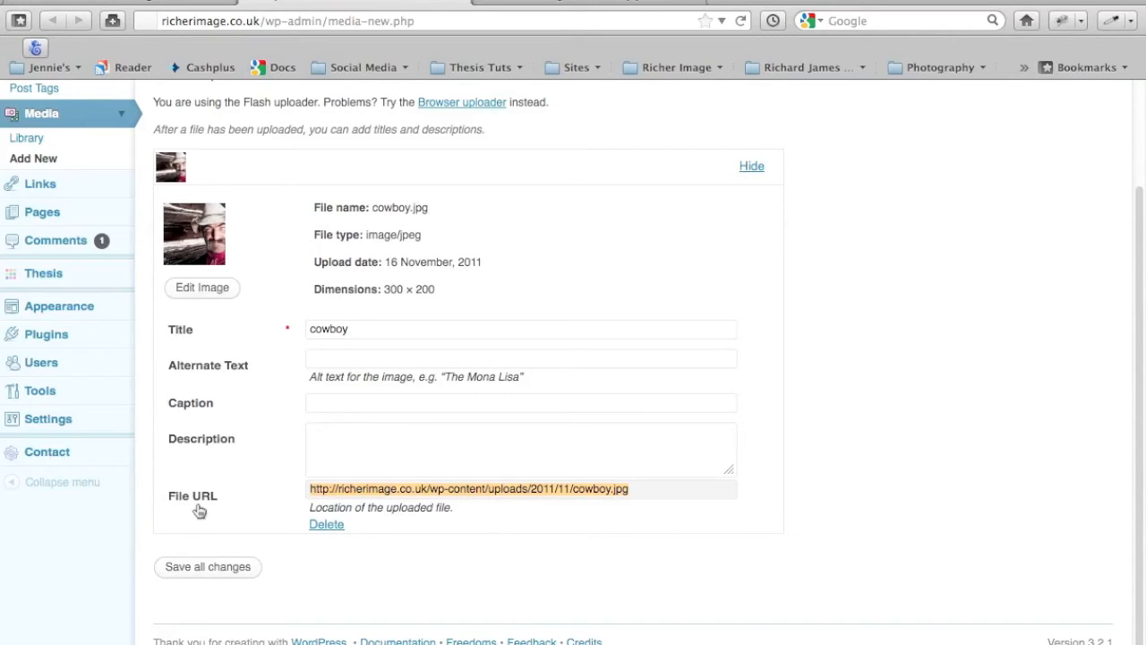
{"action": "left_click_drag", "start_coordinate": [649, 491], "coordinate": [304, 491]}
{"action": "right_click", "coordinate": [375, 489]}
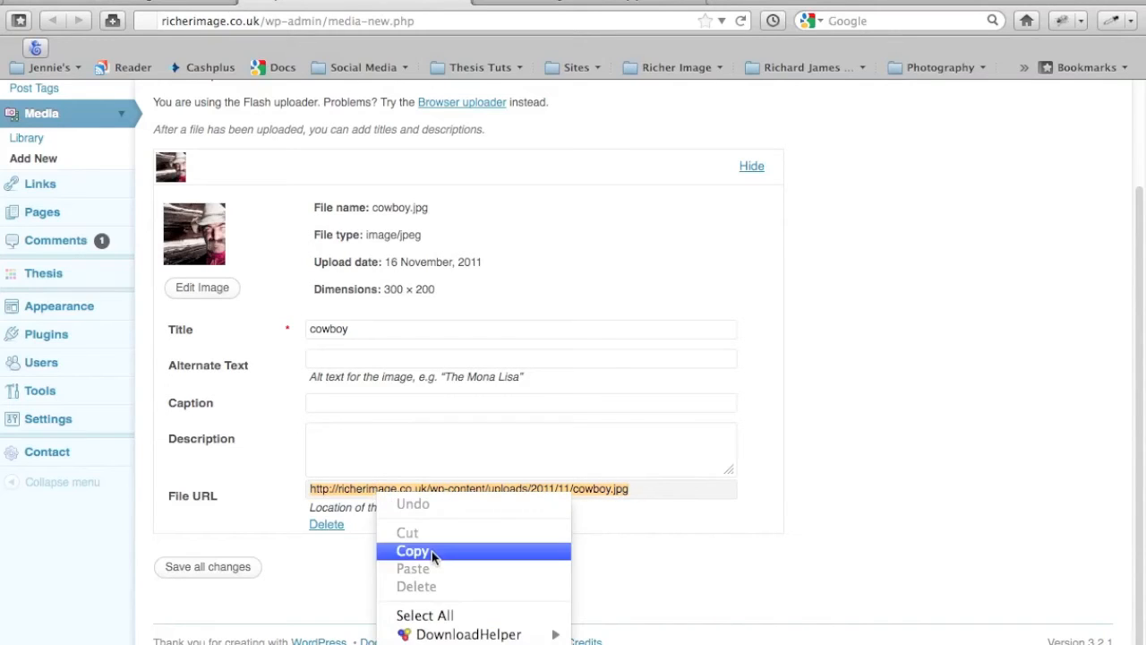
{"action": "left_click", "coordinate": [431, 551]}
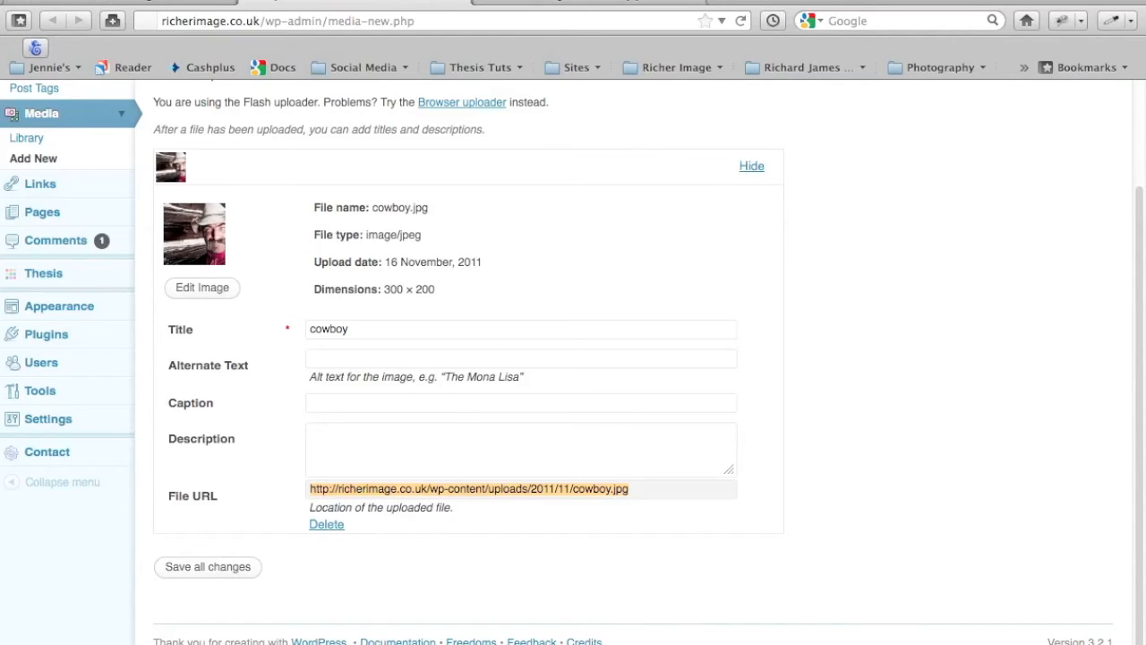
Back in the post editor, set the post image URL to the copied cowboy.jpg address and save the draft
{"action": "left_click", "coordinate": [146, 3]}
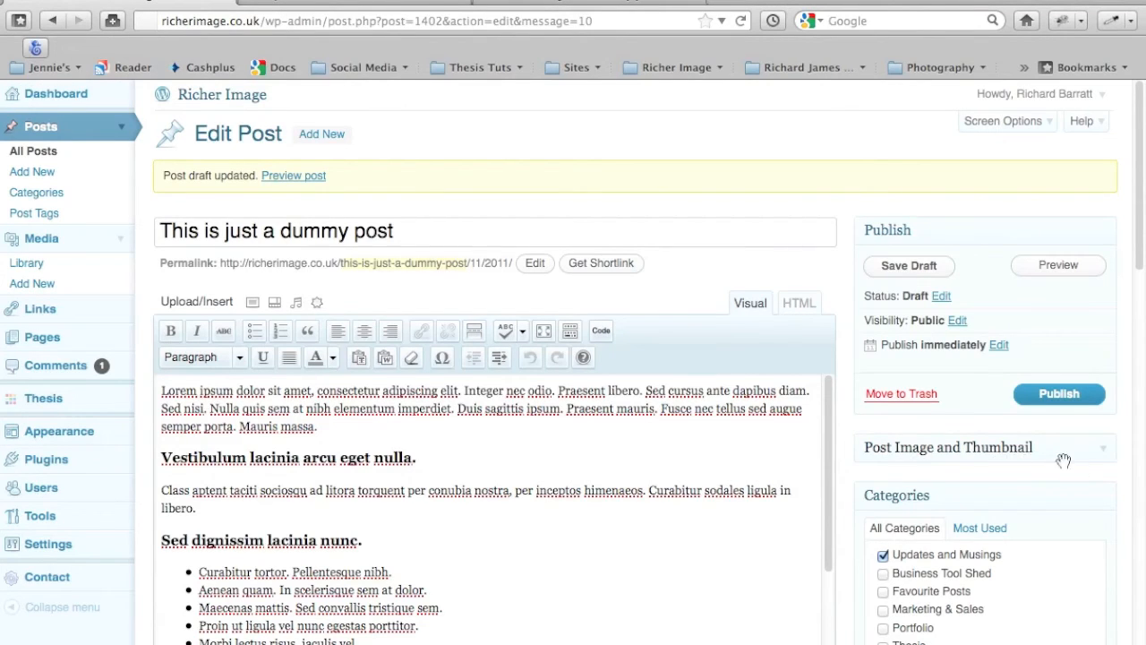
{"action": "left_click", "coordinate": [1103, 455]}
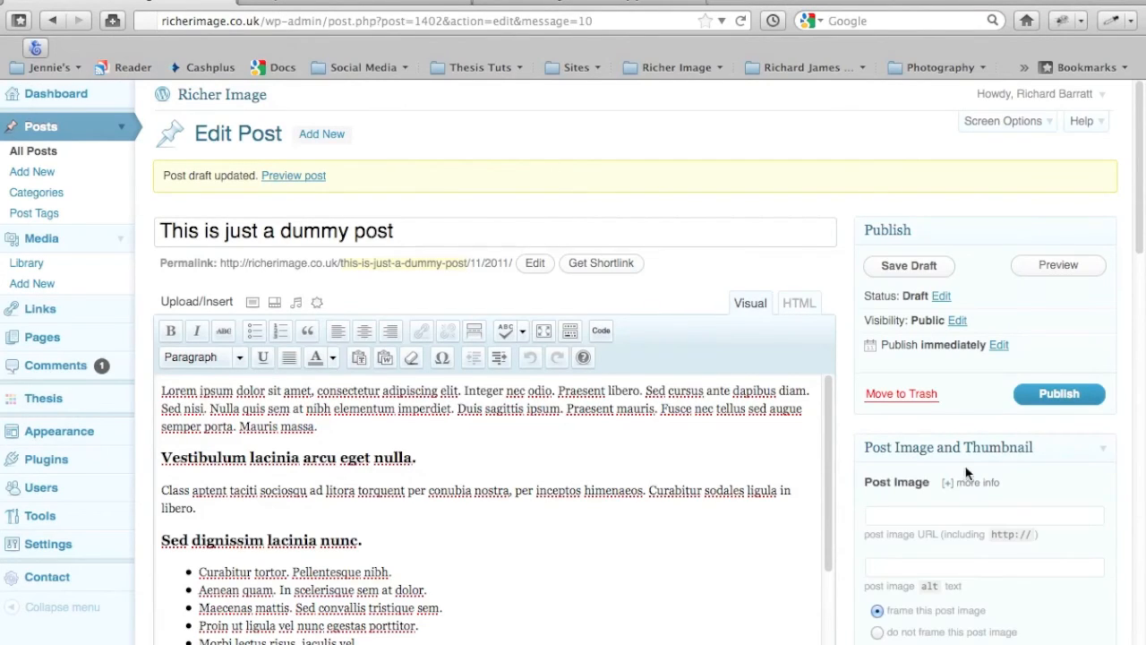
{"action": "right_click", "coordinate": [891, 518]}
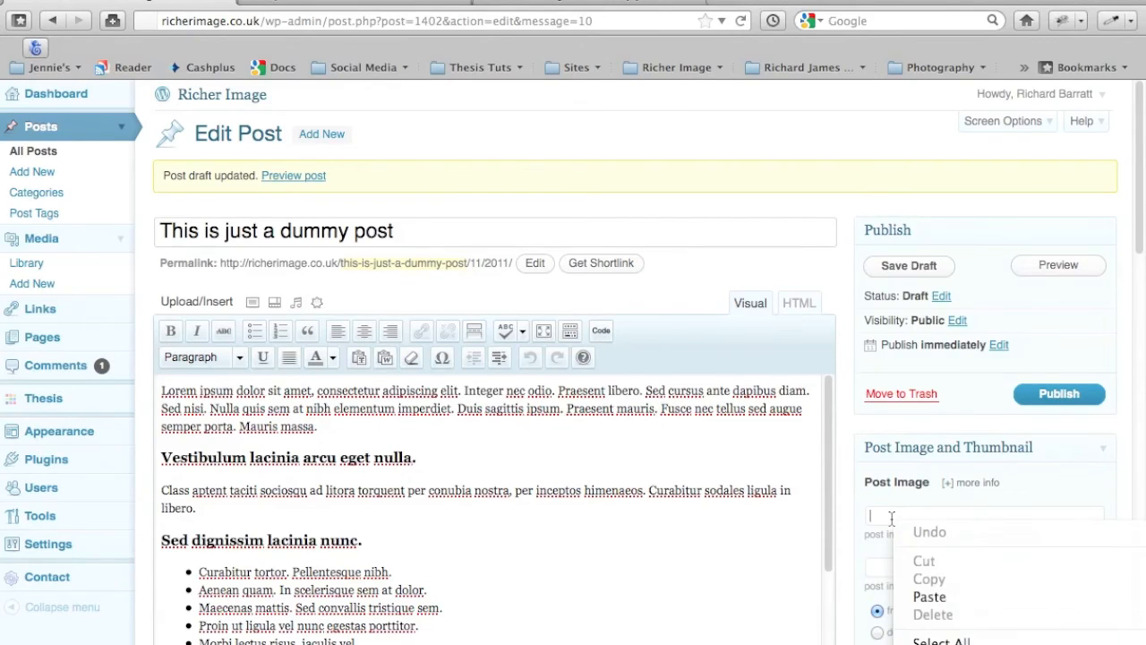
{"action": "left_click", "coordinate": [931, 594]}
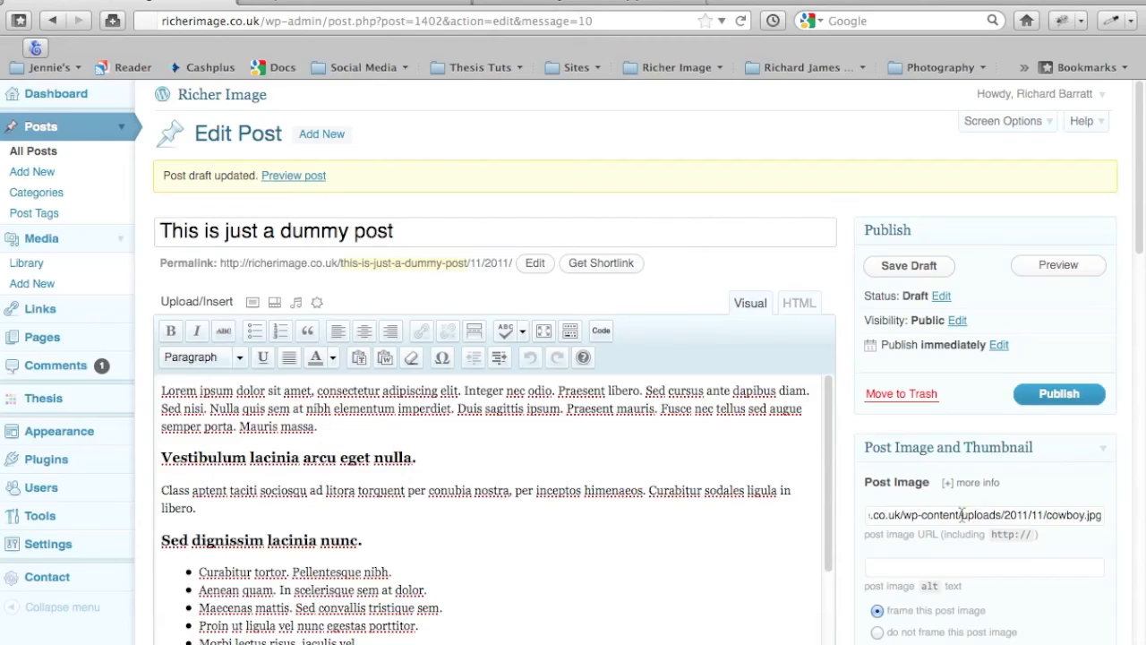
{"action": "scroll", "coordinate": [1104, 486], "scroll_direction": "down", "scroll_amount": 3}
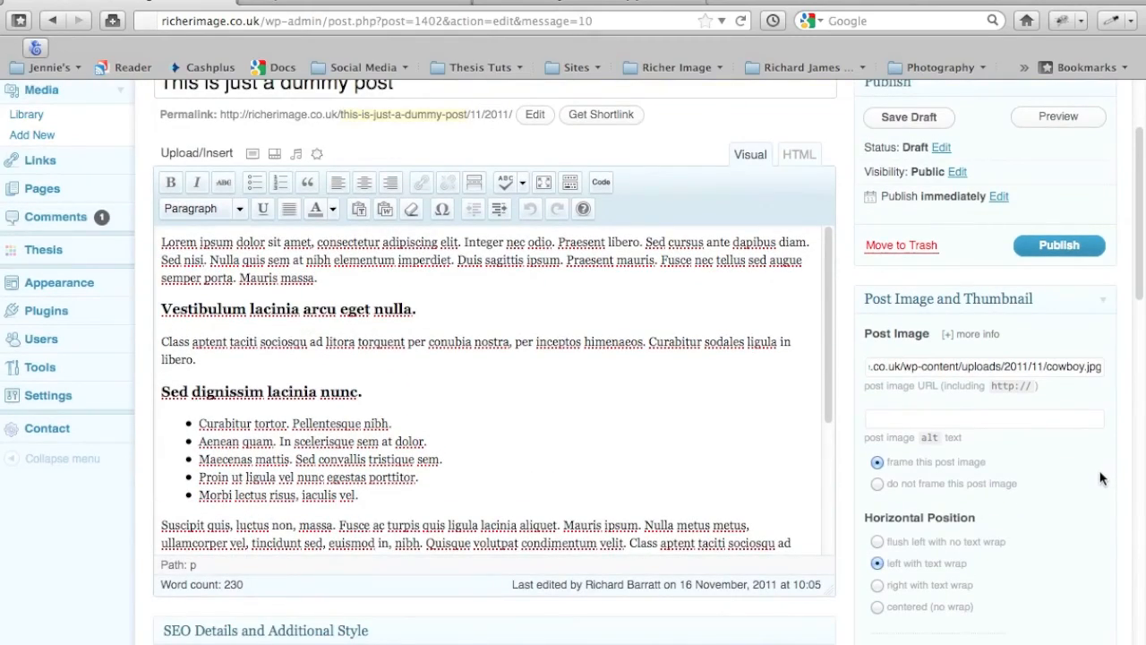
{"action": "scroll", "coordinate": [1100, 478], "scroll_direction": "down", "scroll_amount": 1}
{"action": "scroll", "coordinate": [1100, 474], "scroll_direction": "up", "scroll_amount": 2}
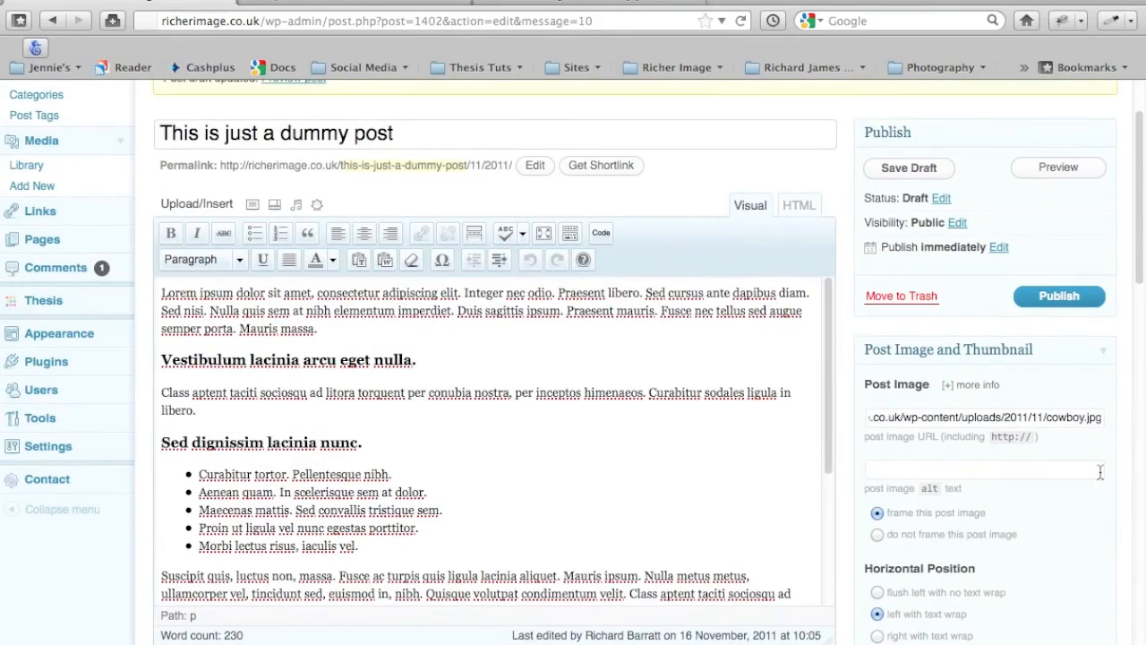
{"action": "scroll", "coordinate": [1101, 471], "scroll_direction": "down", "scroll_amount": 7}
{"action": "scroll", "coordinate": [1099, 470], "scroll_direction": "up", "scroll_amount": 5}
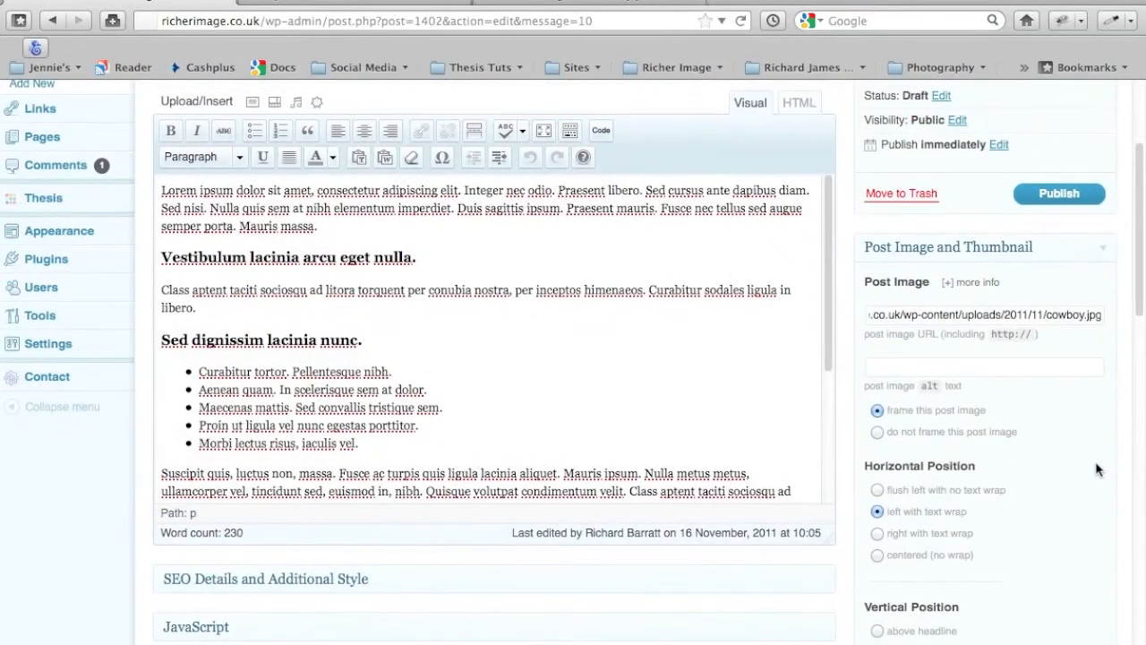
{"action": "scroll", "coordinate": [1097, 469], "scroll_direction": "up", "scroll_amount": 4}
{"action": "left_click", "coordinate": [897, 267]}
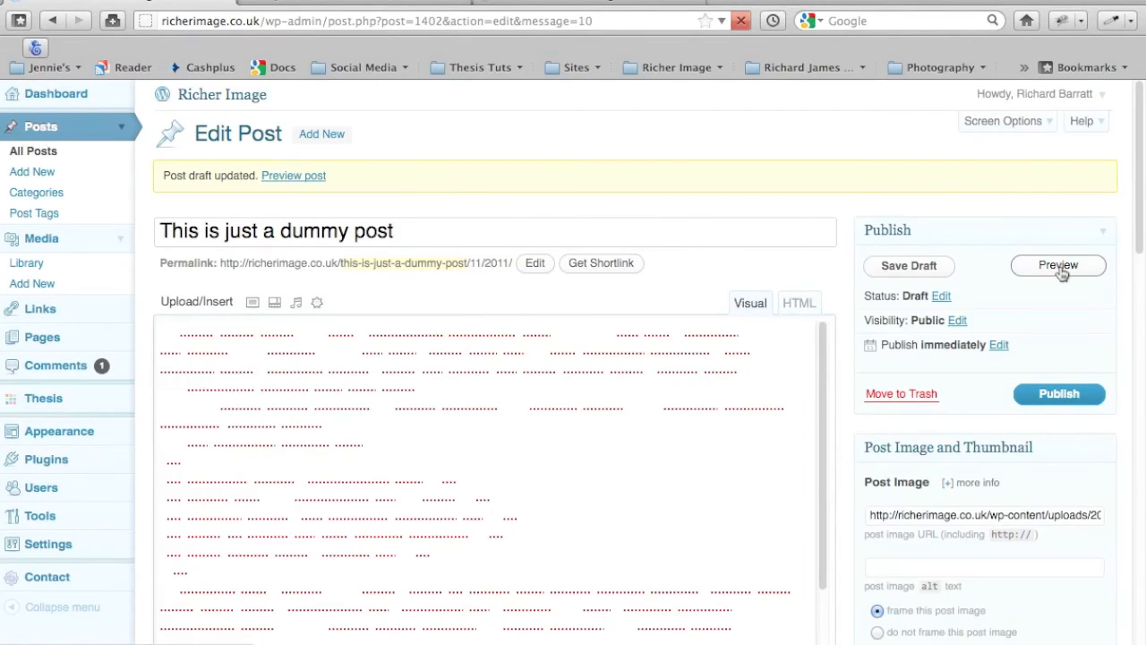
Preview the updated post and check how the cowboy image sits beside the text
{"action": "left_click", "coordinate": [1056, 265]}
{"action": "left_click", "coordinate": [582, 3]}
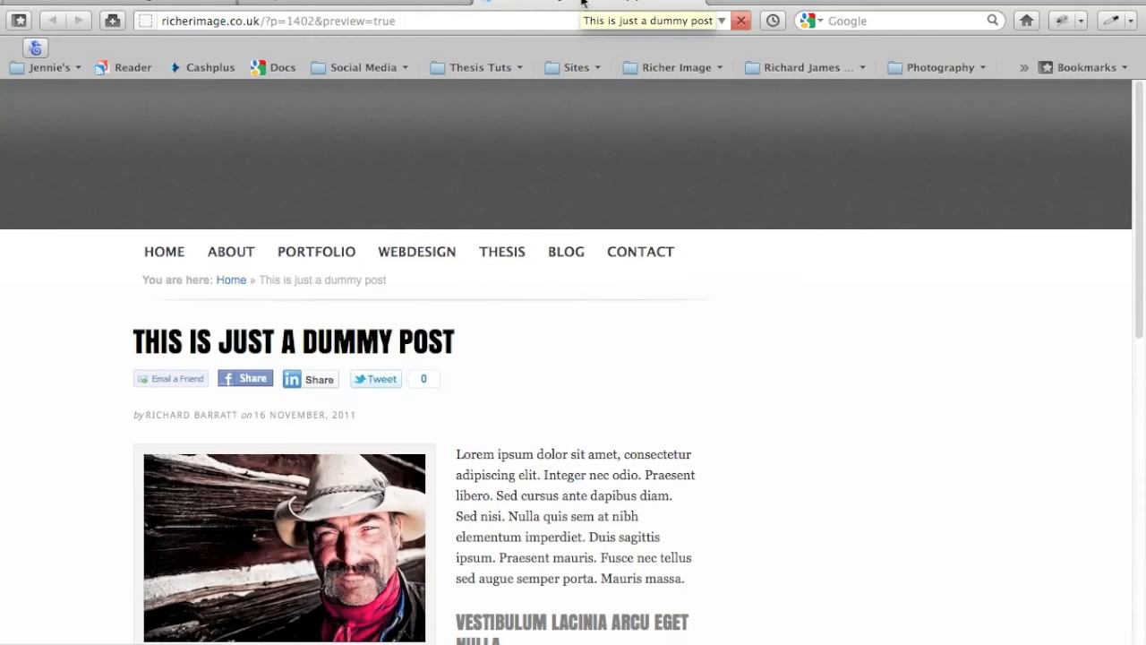
{"action": "scroll", "coordinate": [585, 289], "scroll_direction": "down", "scroll_amount": 5}
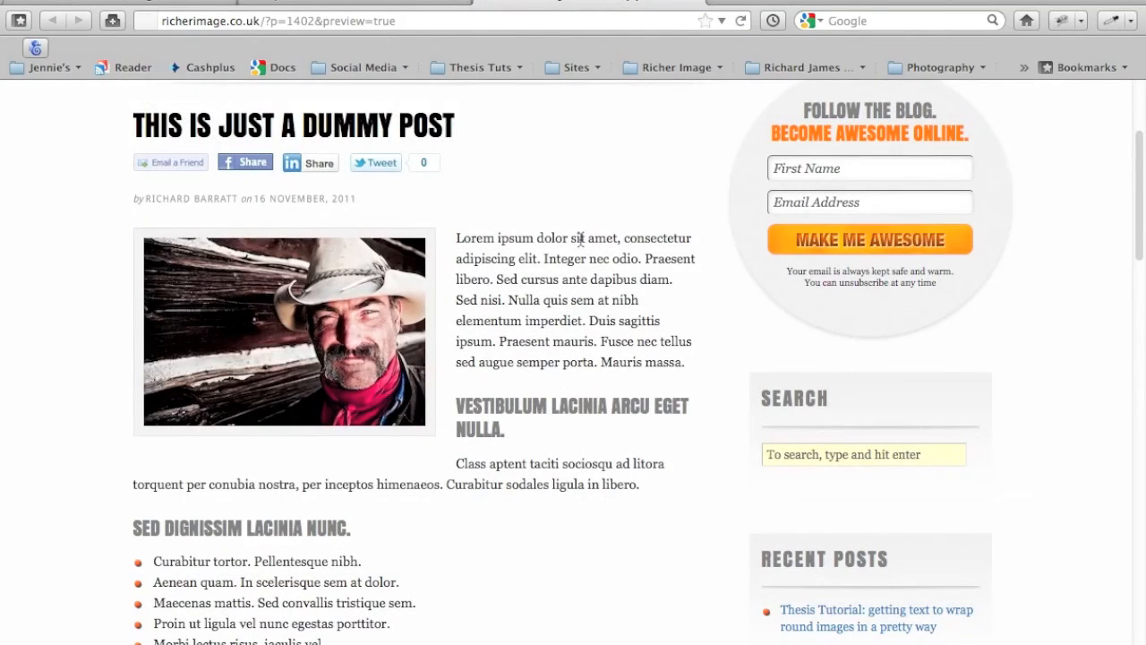
{"action": "scroll", "coordinate": [551, 435], "scroll_direction": "down", "scroll_amount": 20}
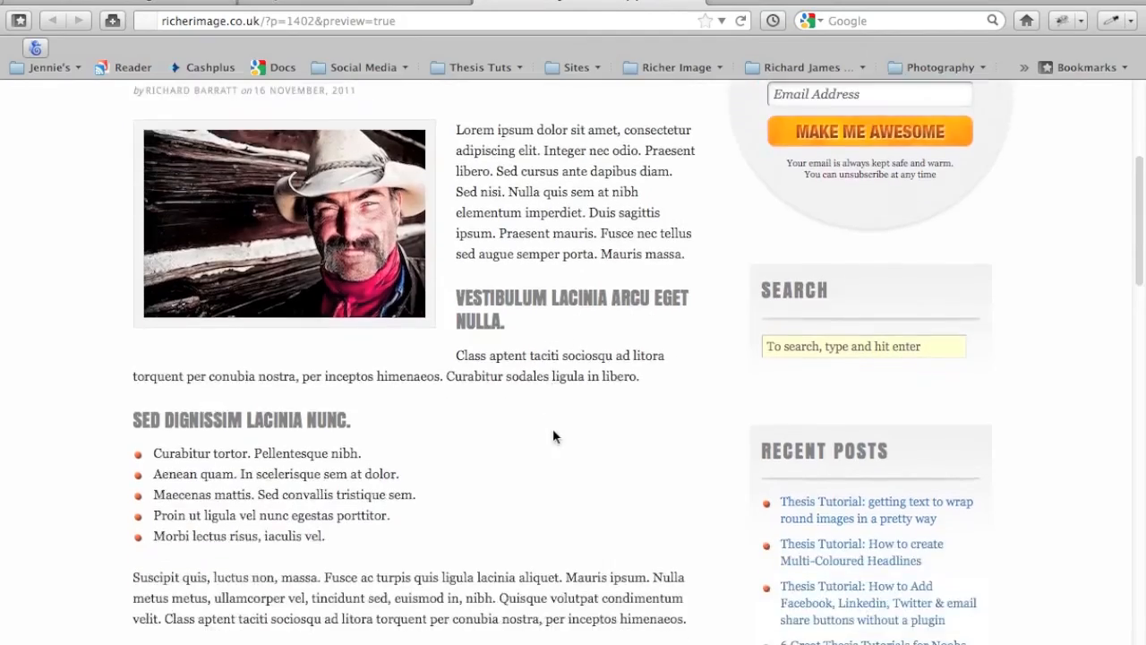
{"action": "scroll", "coordinate": [560, 429], "scroll_direction": "up", "scroll_amount": 2}
{"action": "scroll", "coordinate": [565, 420], "scroll_direction": "up", "scroll_amount": 15}
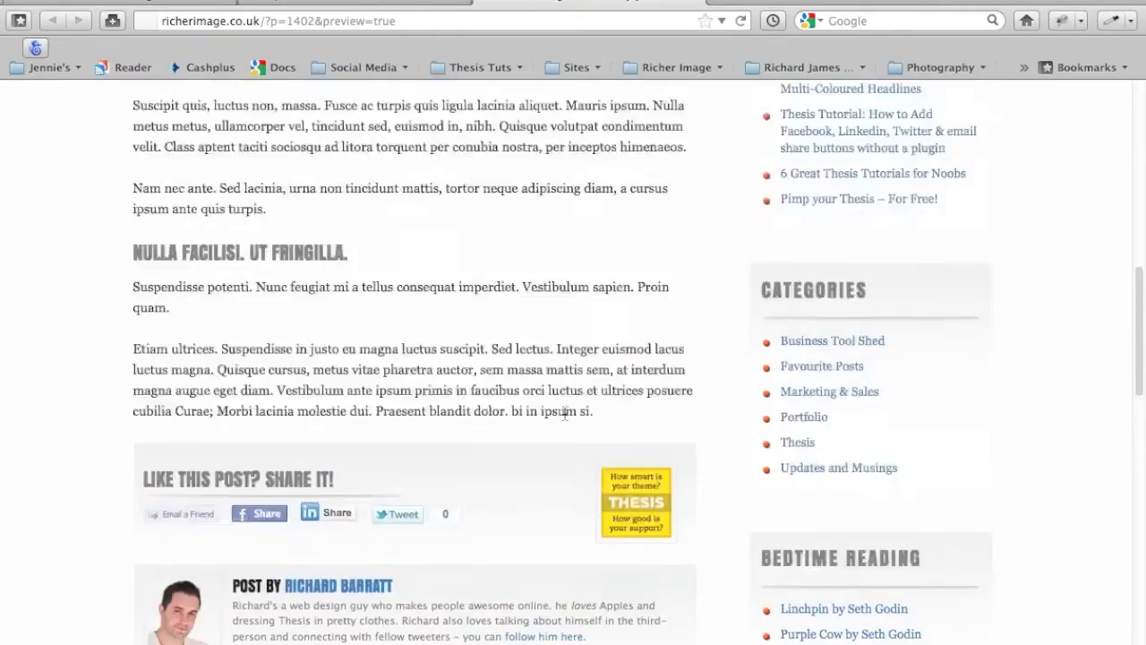
Back in the post editor, open the publish date and time settings and publish the dummy post immediately
{"action": "left_click", "coordinate": [154, 1]}
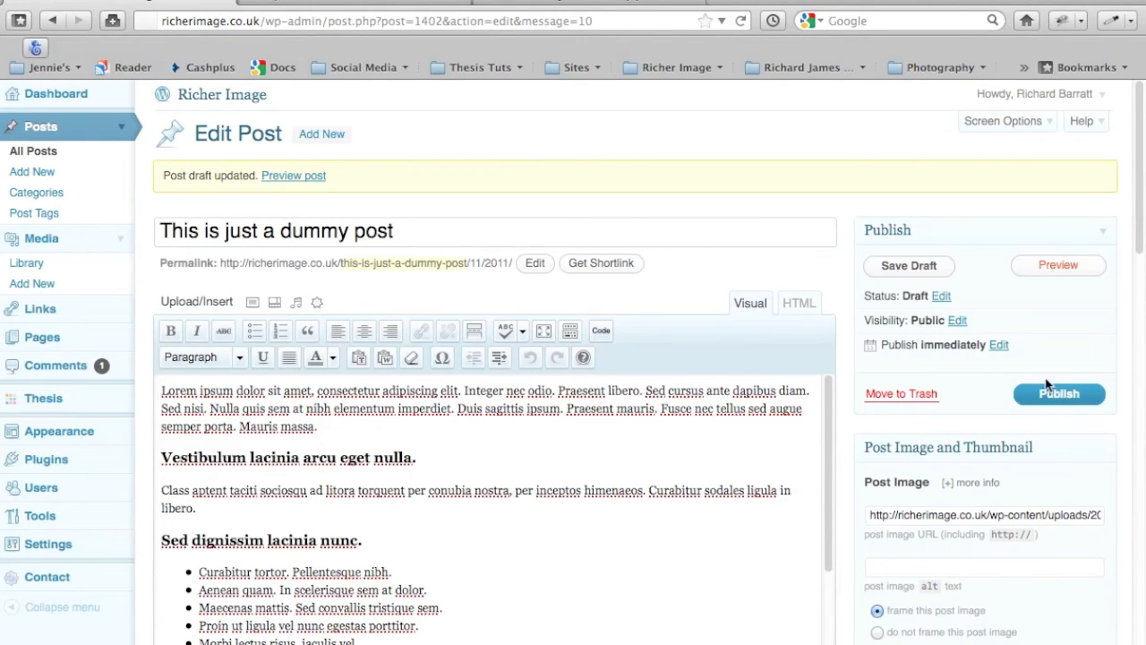
{"action": "left_click", "coordinate": [999, 346]}
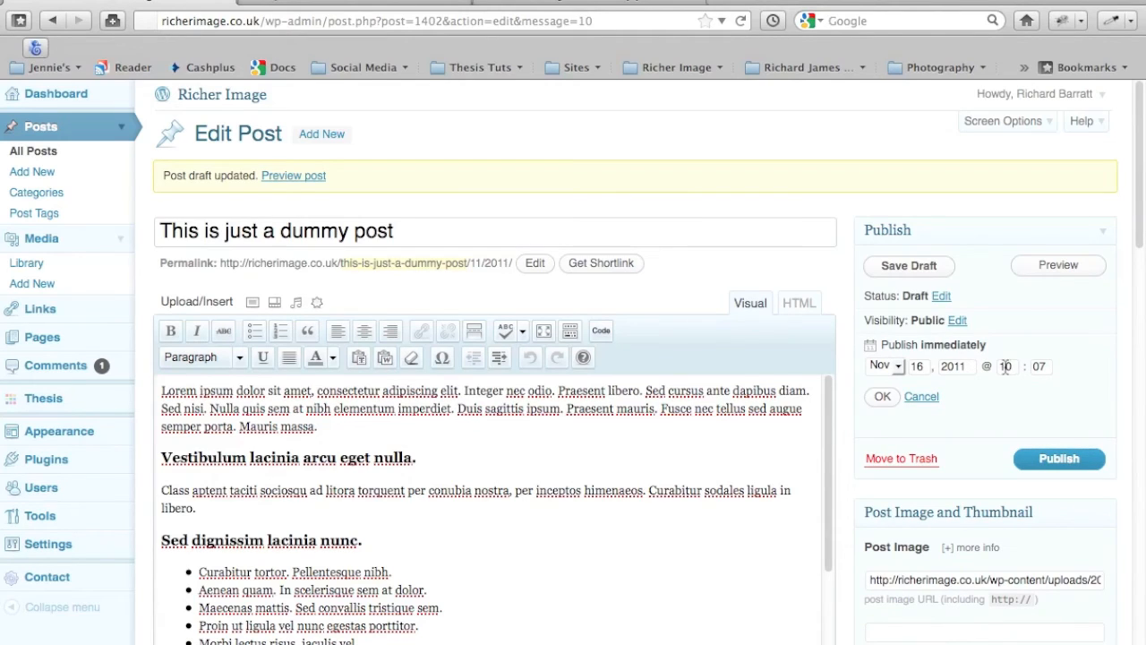
{"action": "left_click", "coordinate": [1063, 461]}
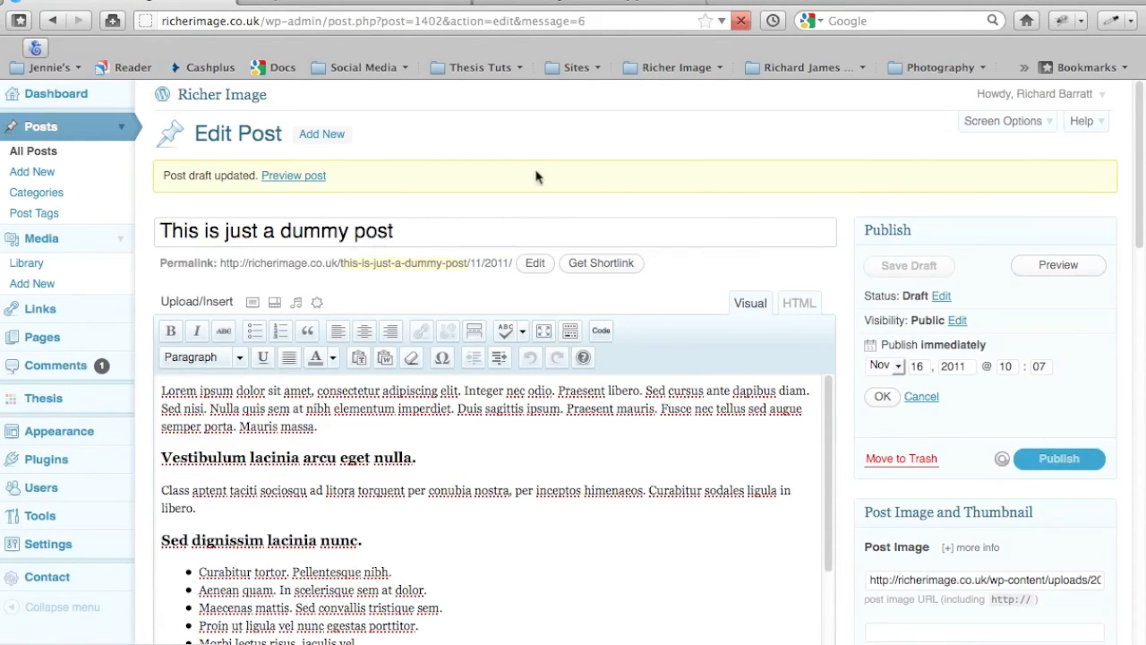
Open the Richer Image site in a new tab and check the published dummy post on its Blog page
{"action": "right_click", "coordinate": [232, 100]}
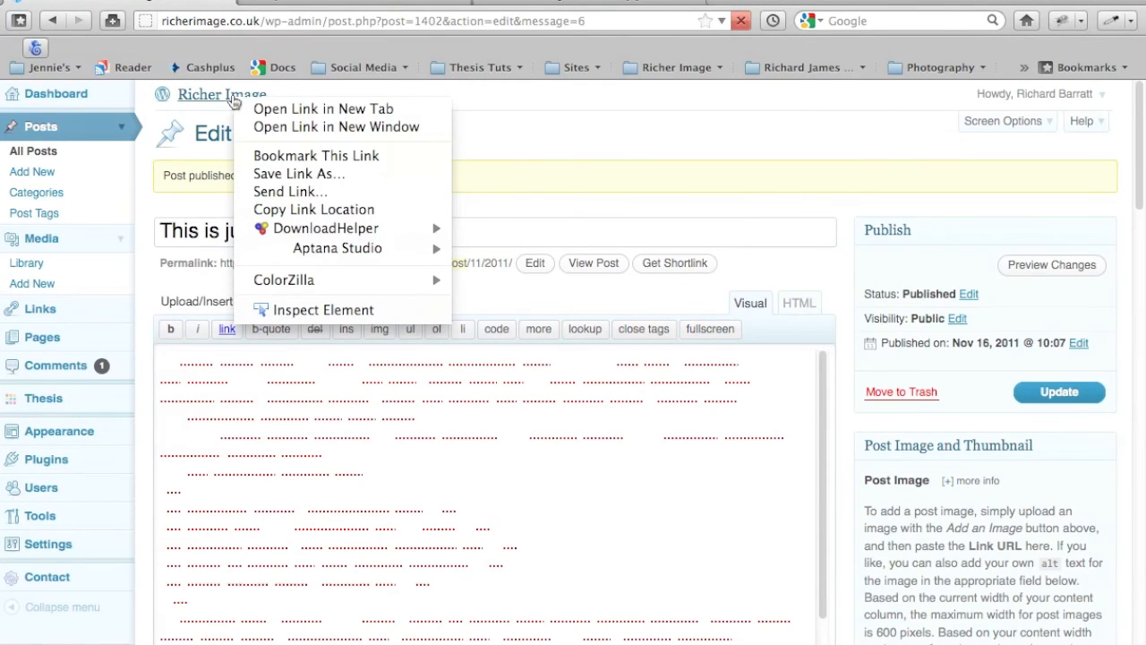
{"action": "left_click", "coordinate": [298, 110]}
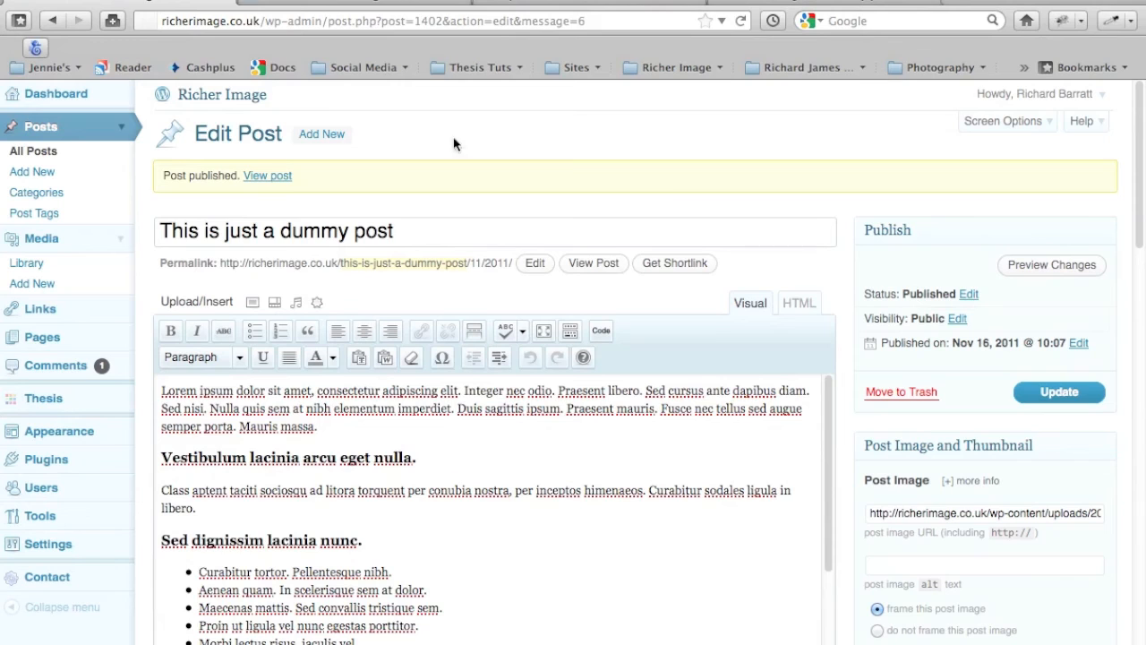
{"action": "left_click", "coordinate": [394, 3]}
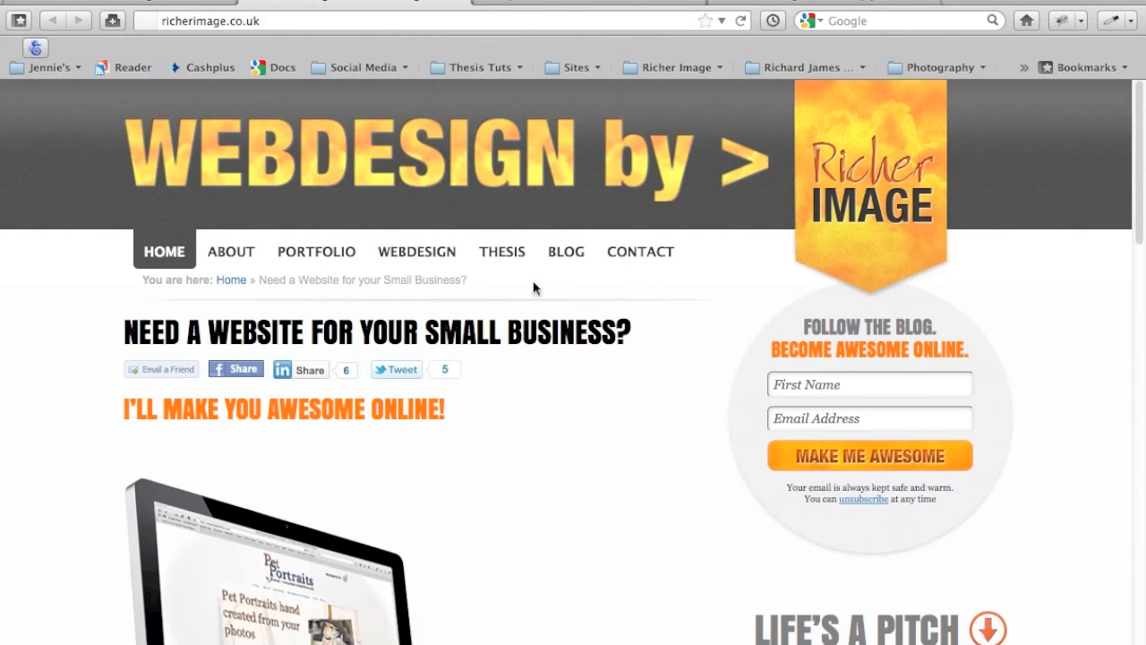
{"action": "left_click", "coordinate": [574, 257]}
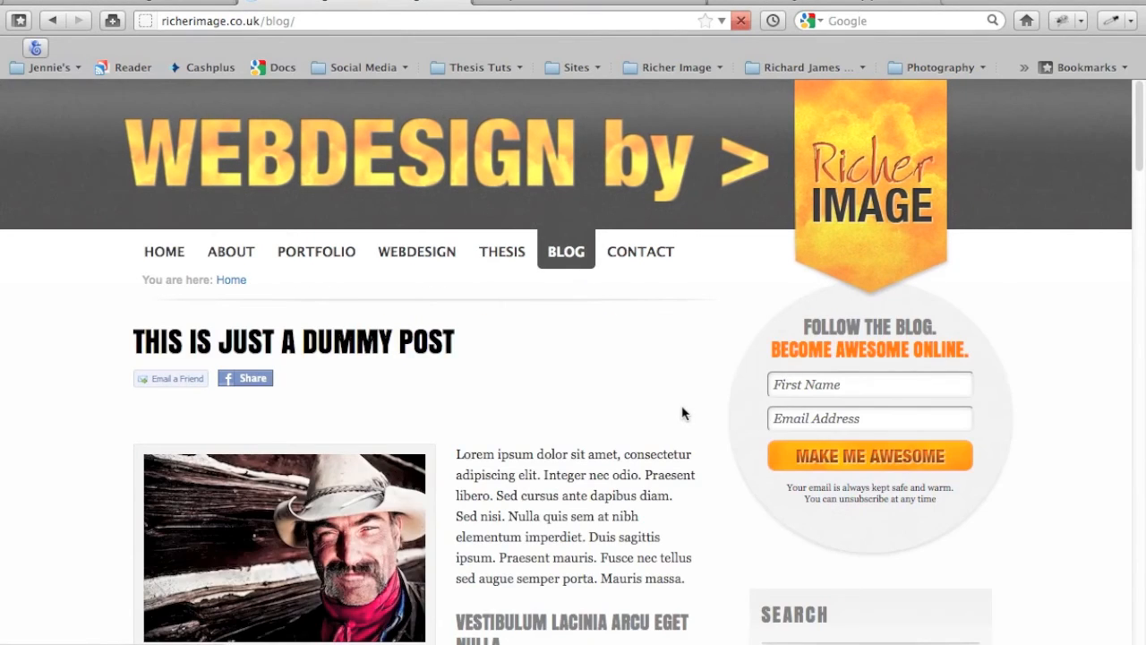
{"action": "scroll", "coordinate": [683, 411], "scroll_direction": "down", "scroll_amount": 4}
{"action": "scroll", "coordinate": [683, 411], "scroll_direction": "down", "scroll_amount": 1}
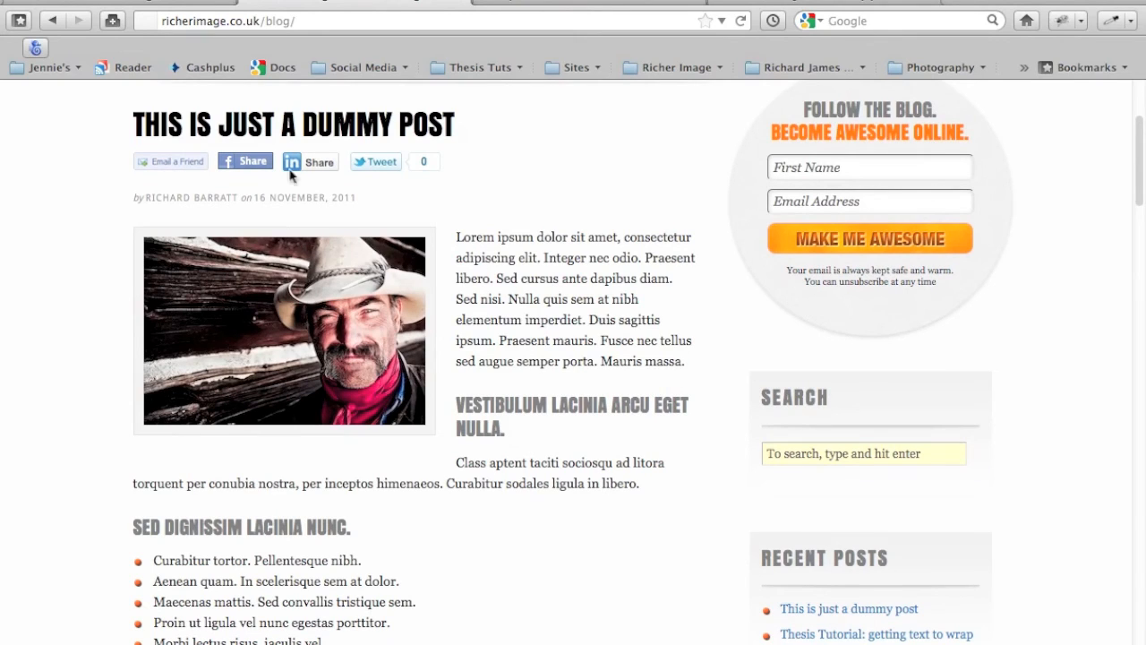
{"action": "left_click_drag", "start_coordinate": [131, 120], "coordinate": [469, 135]}
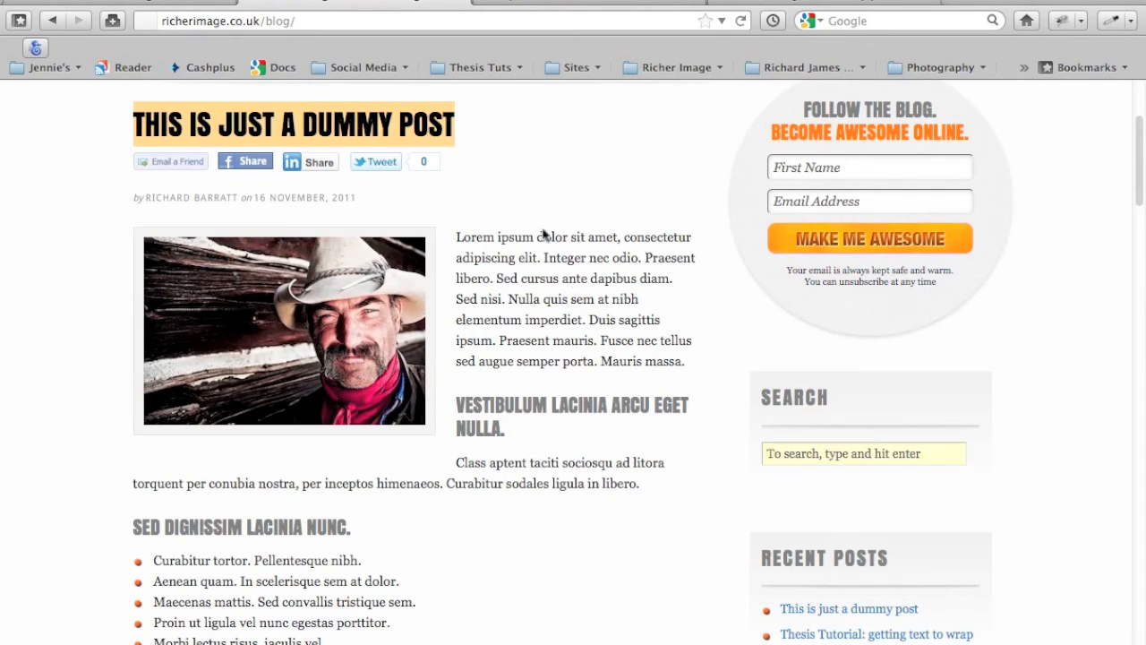
Back in the WordPress admin, use Quick Edit in the posts list to set the dummy post's status to Draft
{"action": "left_click", "coordinate": [186, 3]}
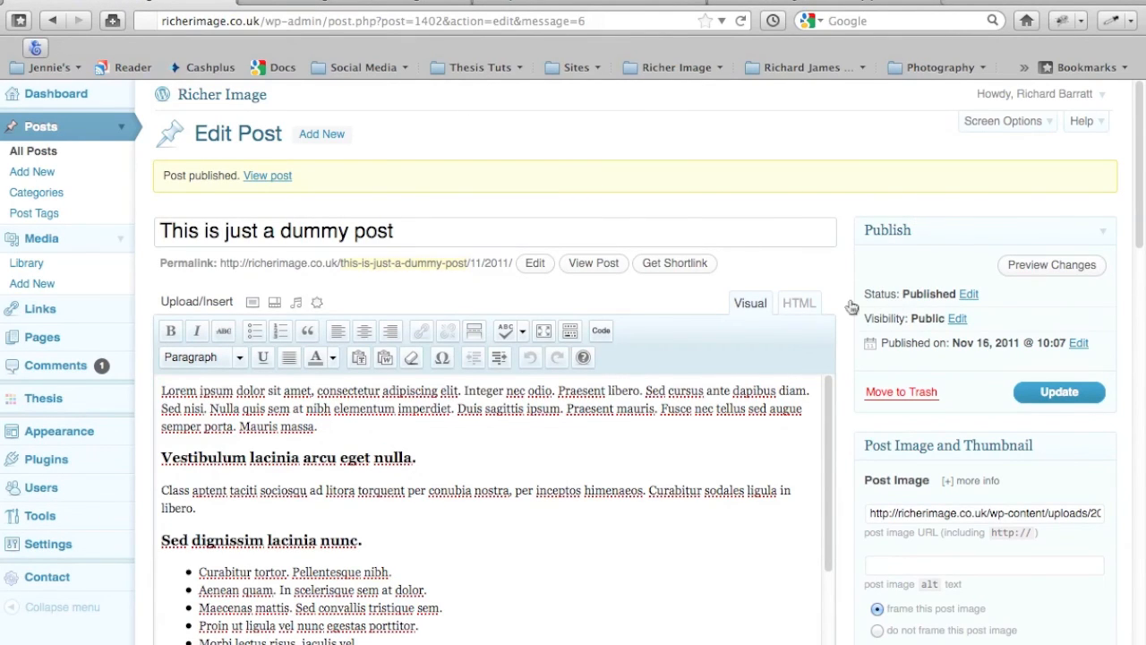
{"action": "left_click", "coordinate": [38, 134]}
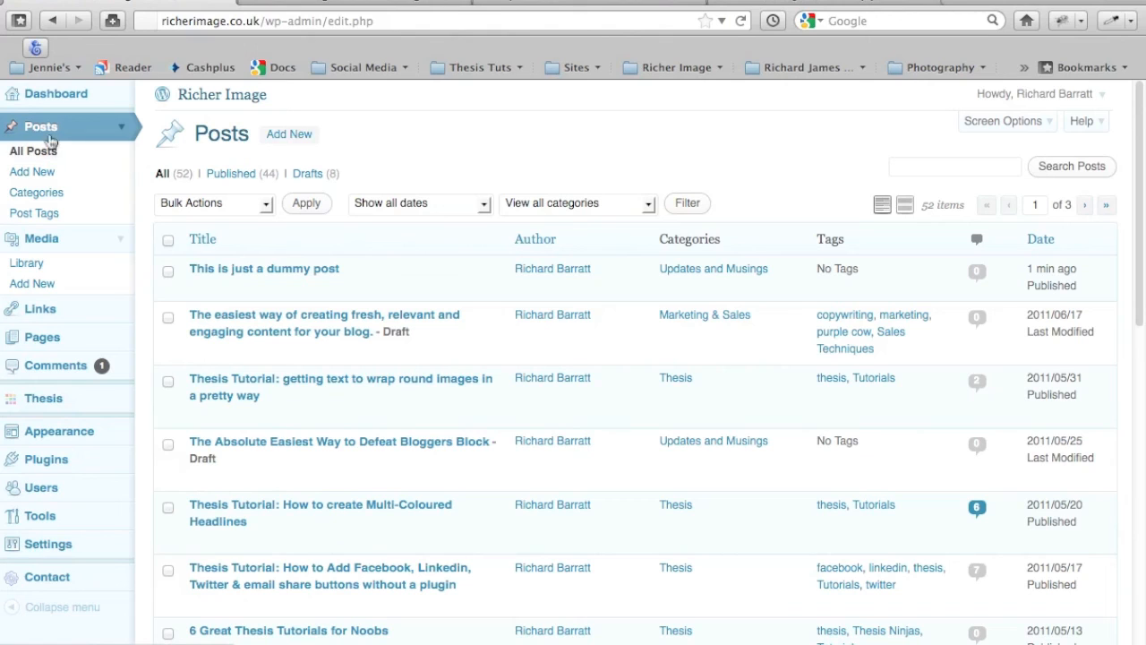
{"action": "left_click", "coordinate": [36, 131]}
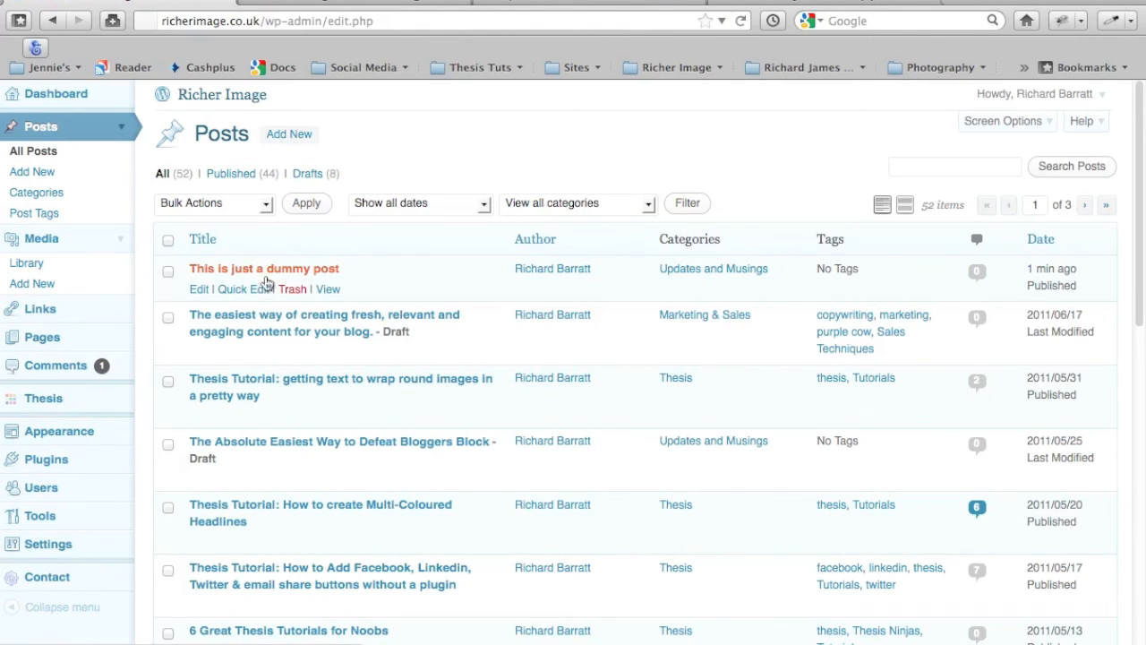
{"action": "left_click", "coordinate": [242, 289]}
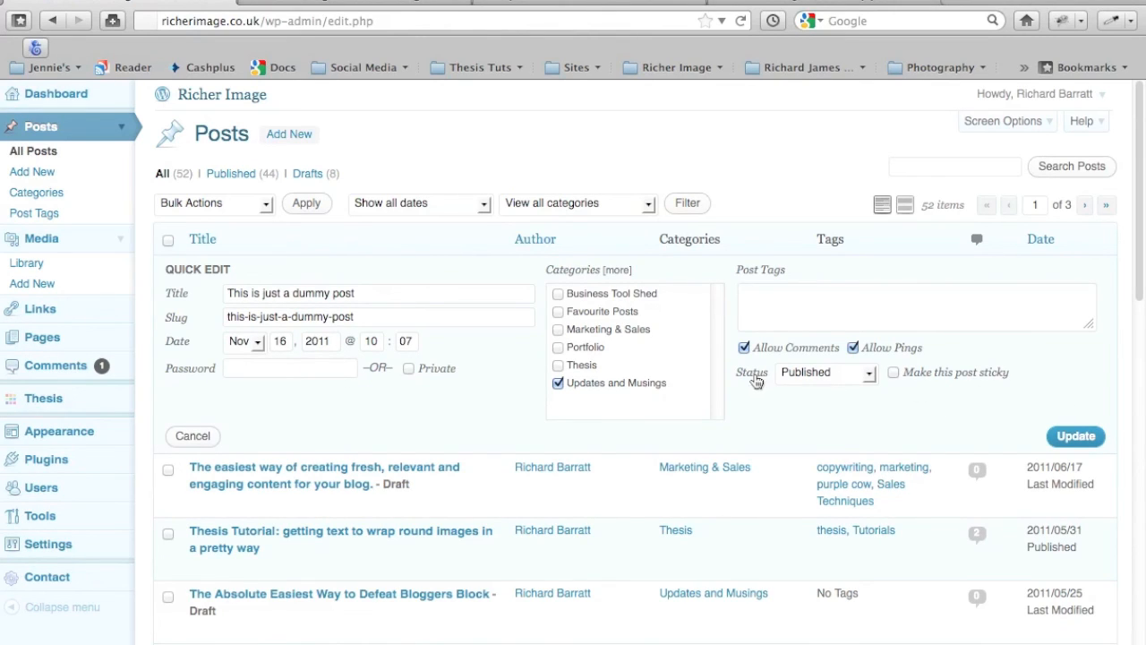
{"action": "left_click", "coordinate": [866, 374]}
{"action": "left_click", "coordinate": [837, 430]}
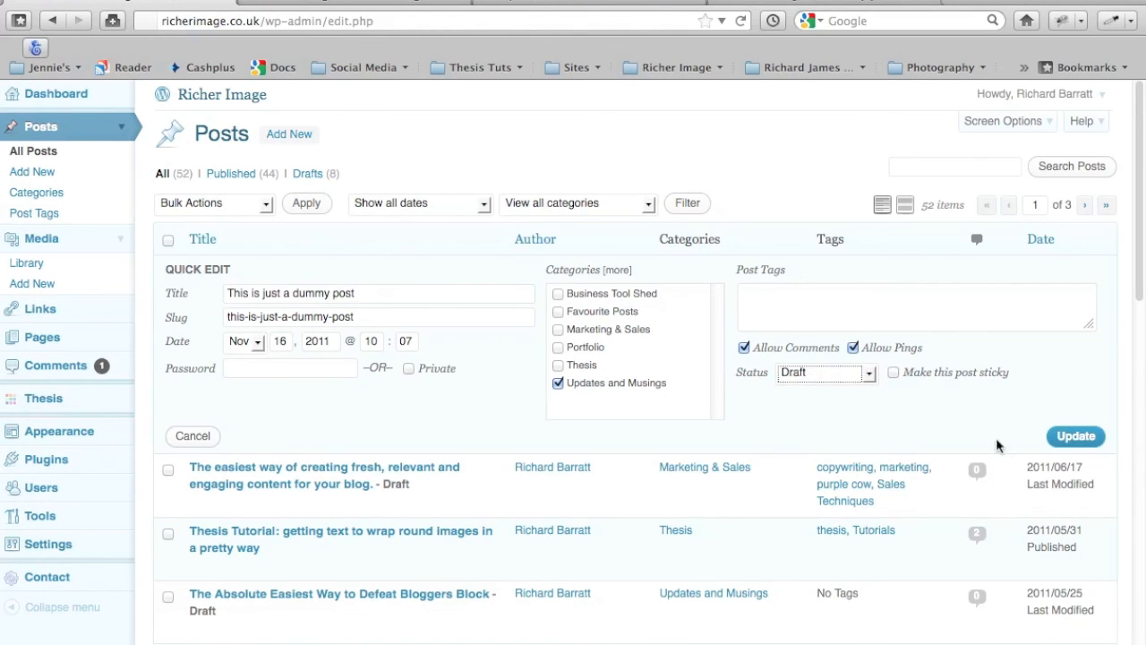
{"action": "left_click", "coordinate": [1071, 438]}
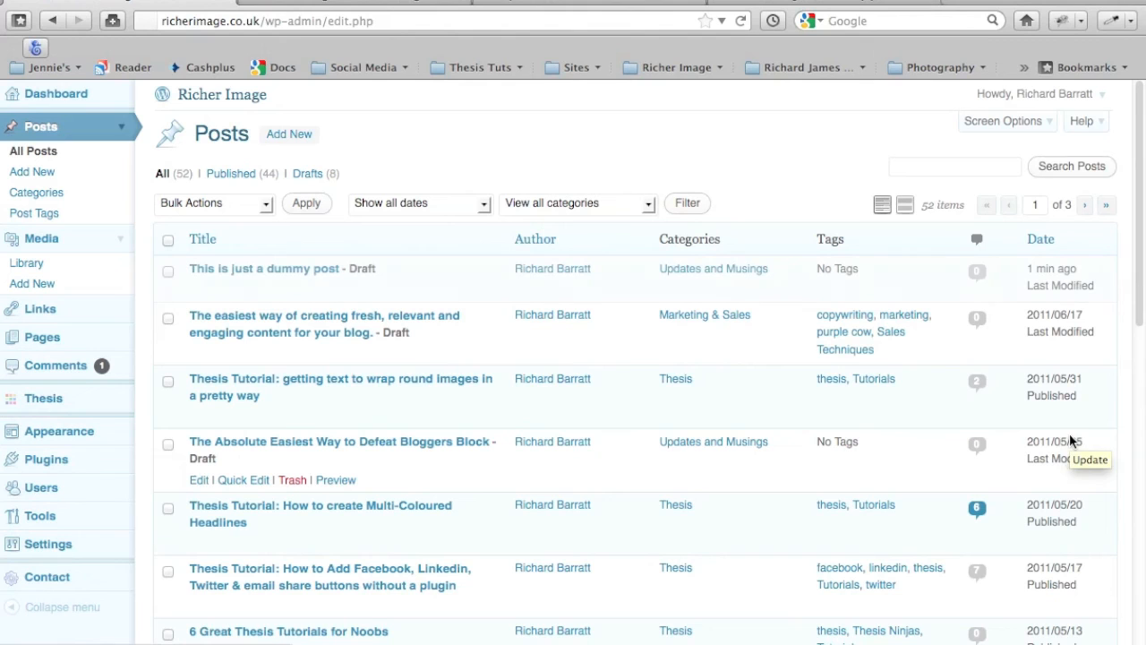
Reload the live Blog page and check whether the dummy post is still listed
{"action": "left_click", "coordinate": [383, 5]}
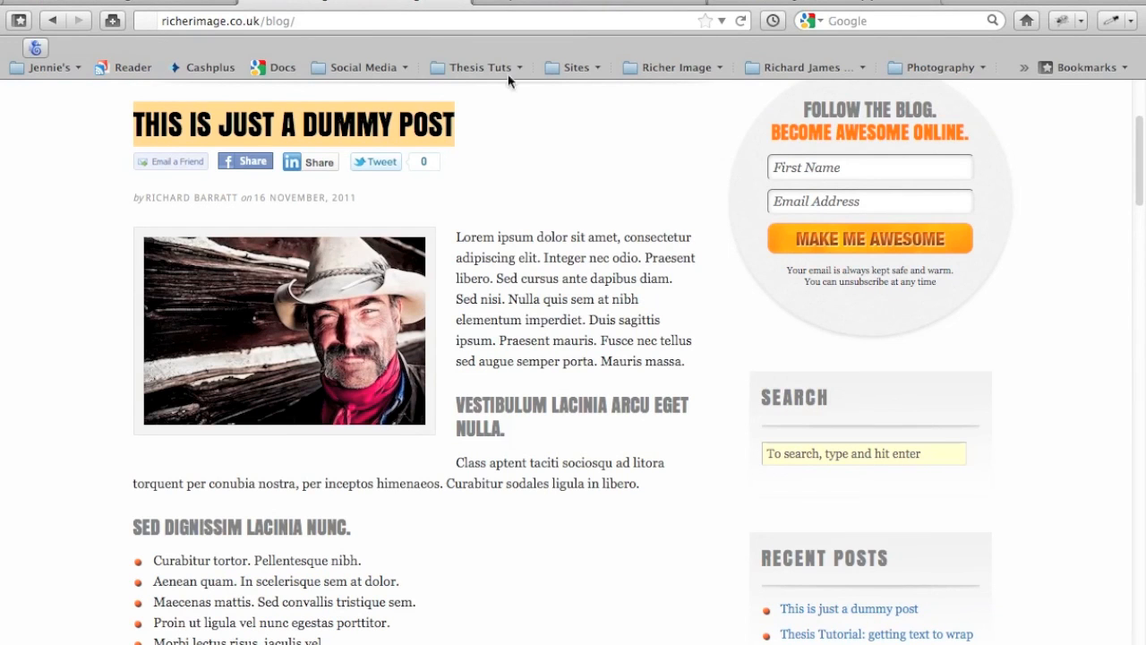
{"action": "left_click", "coordinate": [741, 20]}
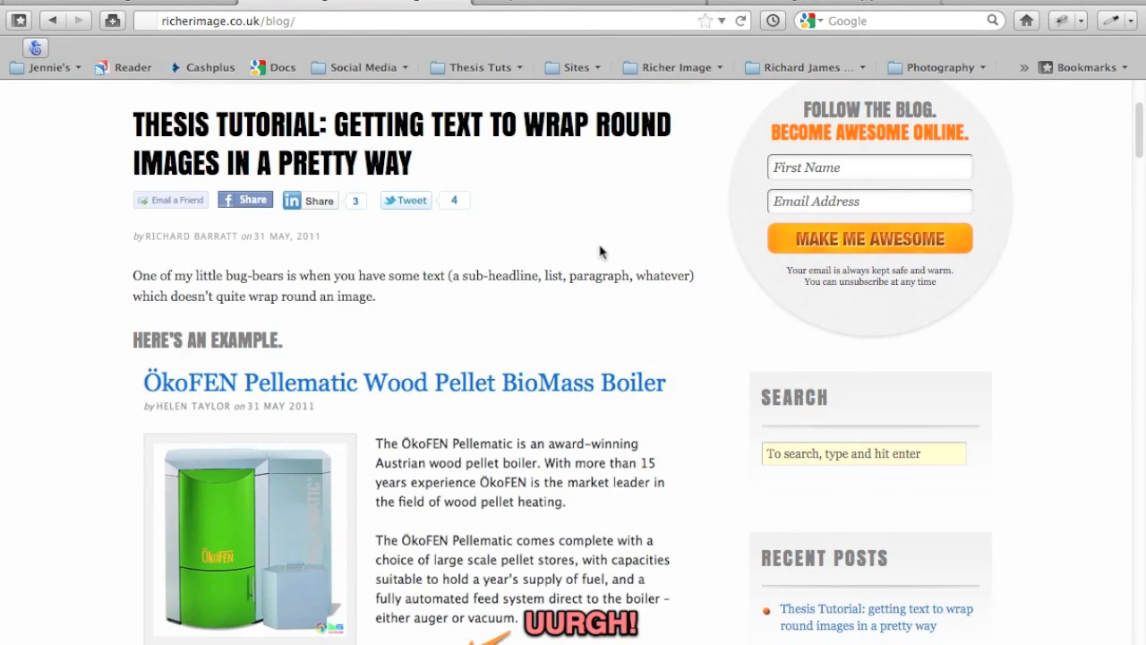
{"action": "scroll", "coordinate": [600, 255], "scroll_direction": "down", "scroll_amount": 4}
{"action": "scroll", "coordinate": [600, 255], "scroll_direction": "up", "scroll_amount": 8}
{"action": "scroll", "coordinate": [601, 255], "scroll_direction": "down", "scroll_amount": 8}
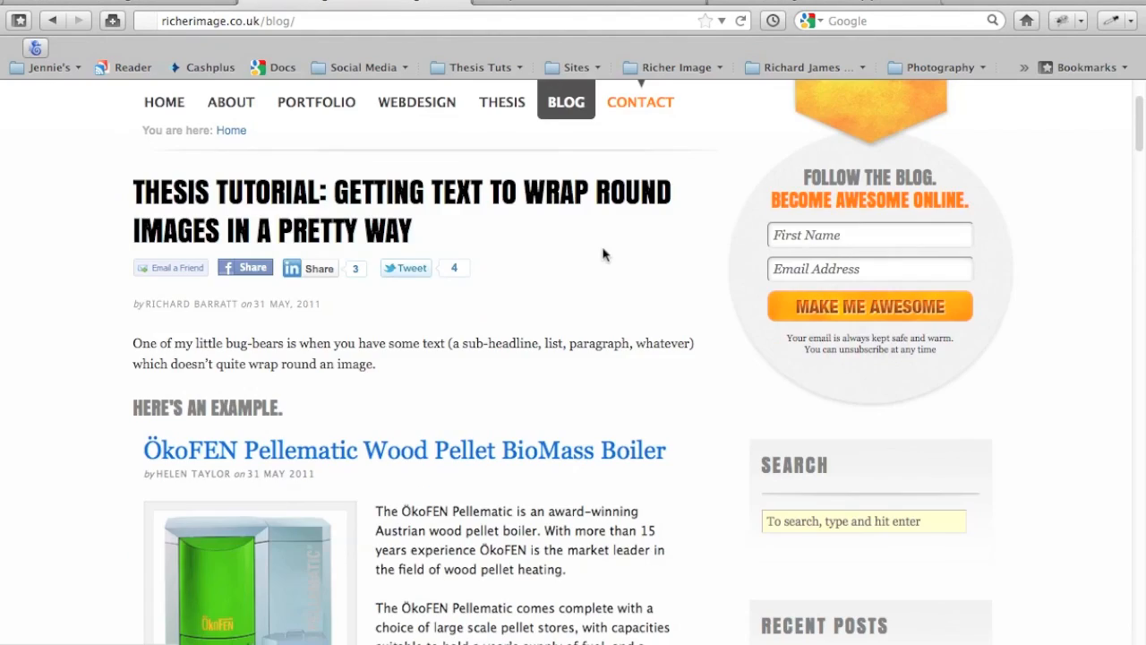
{"action": "scroll", "coordinate": [604, 253], "scroll_direction": "up", "scroll_amount": 5}
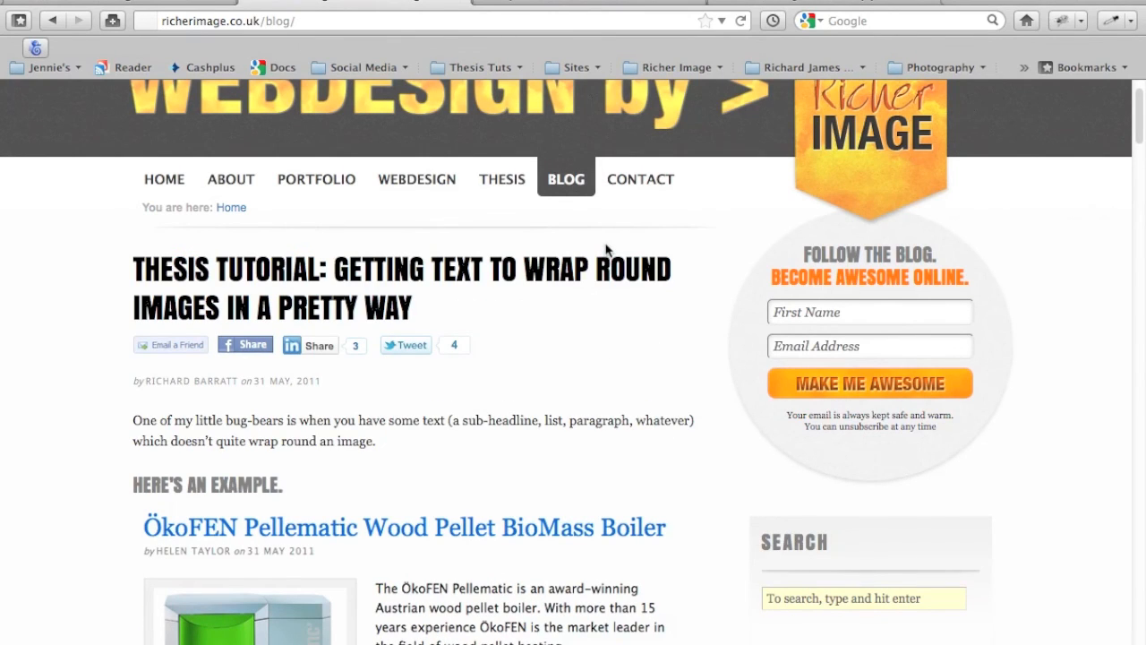
{"action": "scroll", "coordinate": [606, 251], "scroll_direction": "up", "scroll_amount": 2}
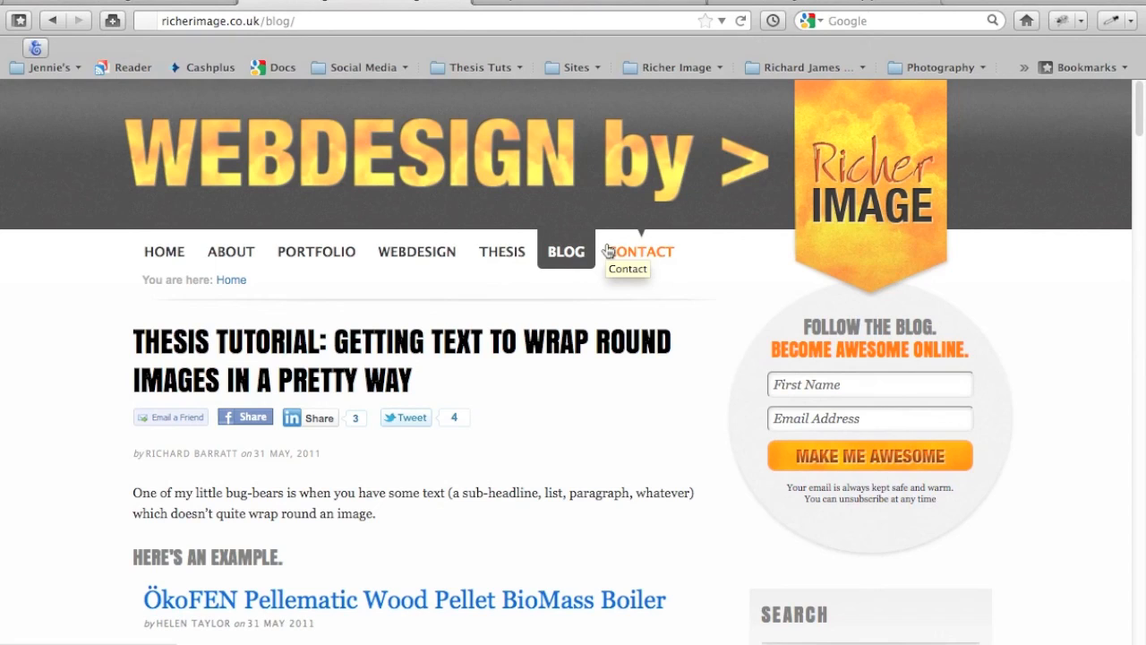